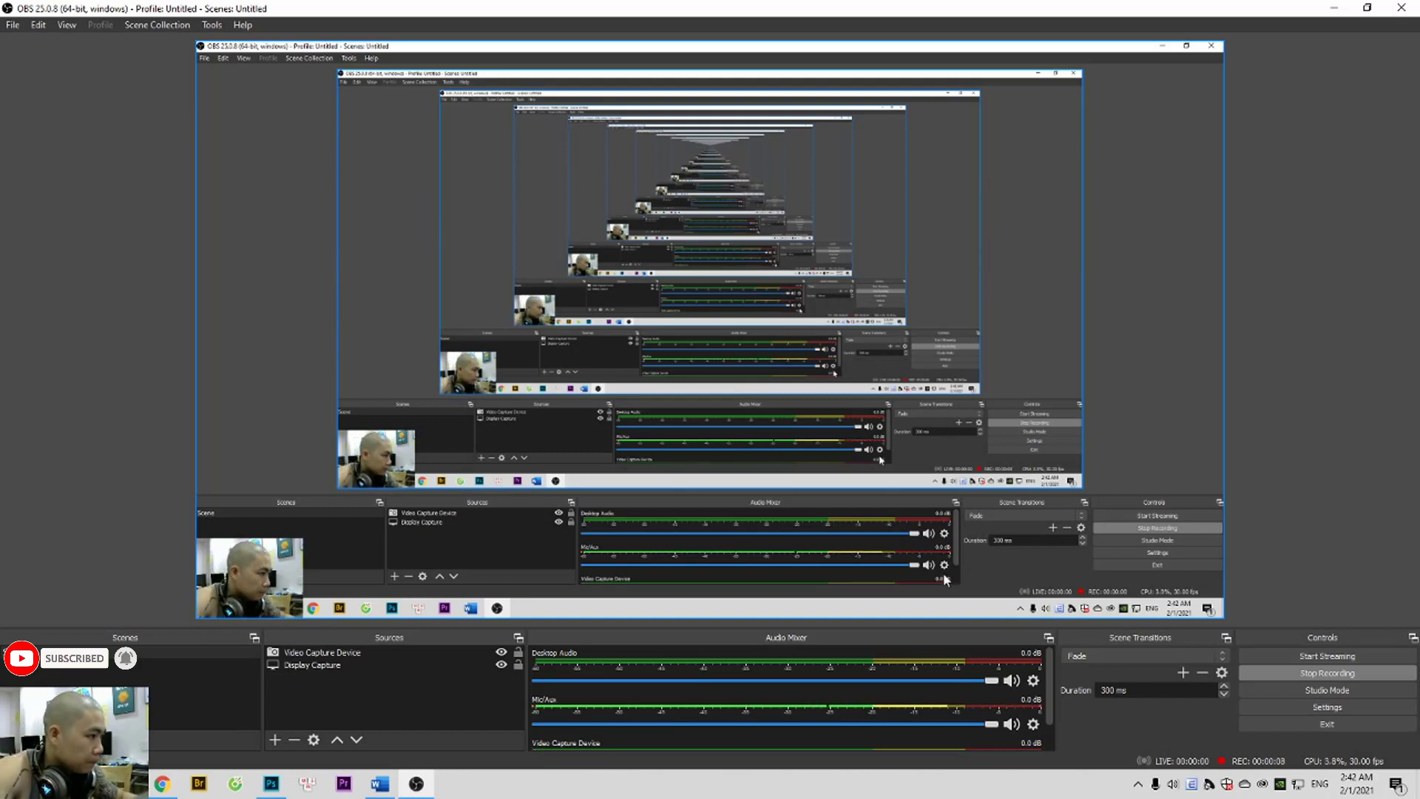
Show the lesson title document, then switch to Photoshop with the wedding photo.
{"action": "left_click", "coordinate": [380, 784]}
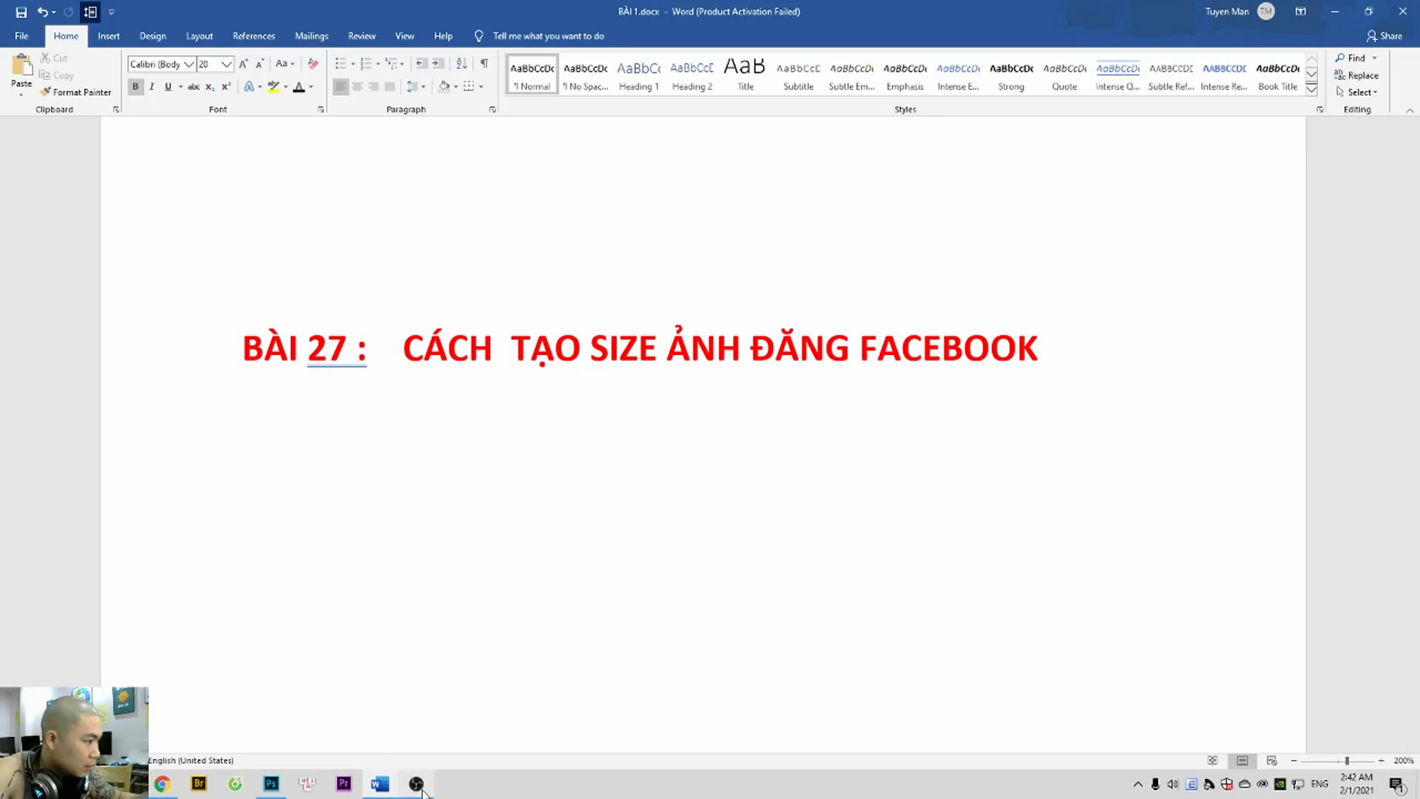
{"action": "mouse_move", "coordinate": [271, 783]}
{"action": "left_click", "coordinate": [340, 744]}
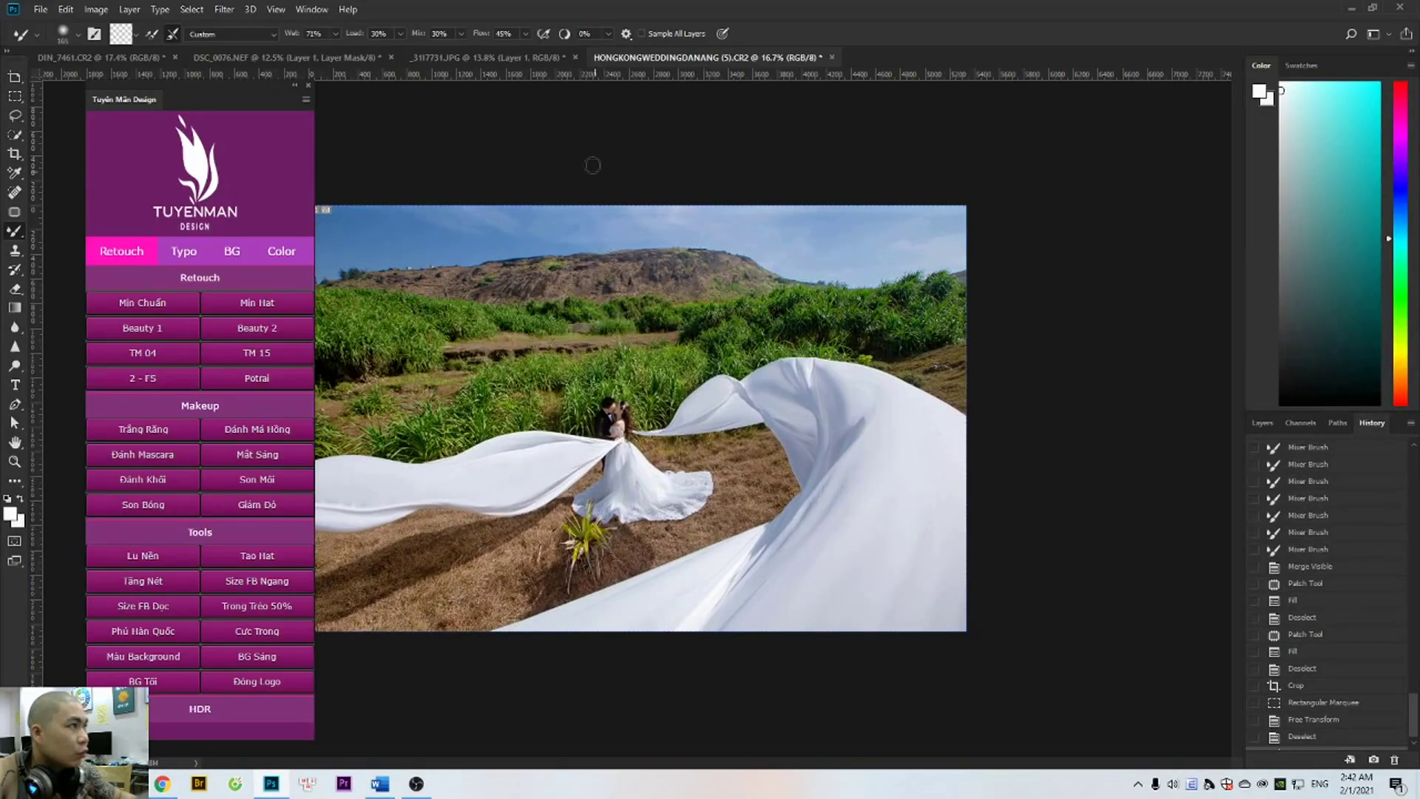
Switch to the HONGKONGWEDDINGDANANG (5).CR2 tab in a tabless full-screen view with rulers.
{"action": "left_click", "coordinate": [522, 62]}
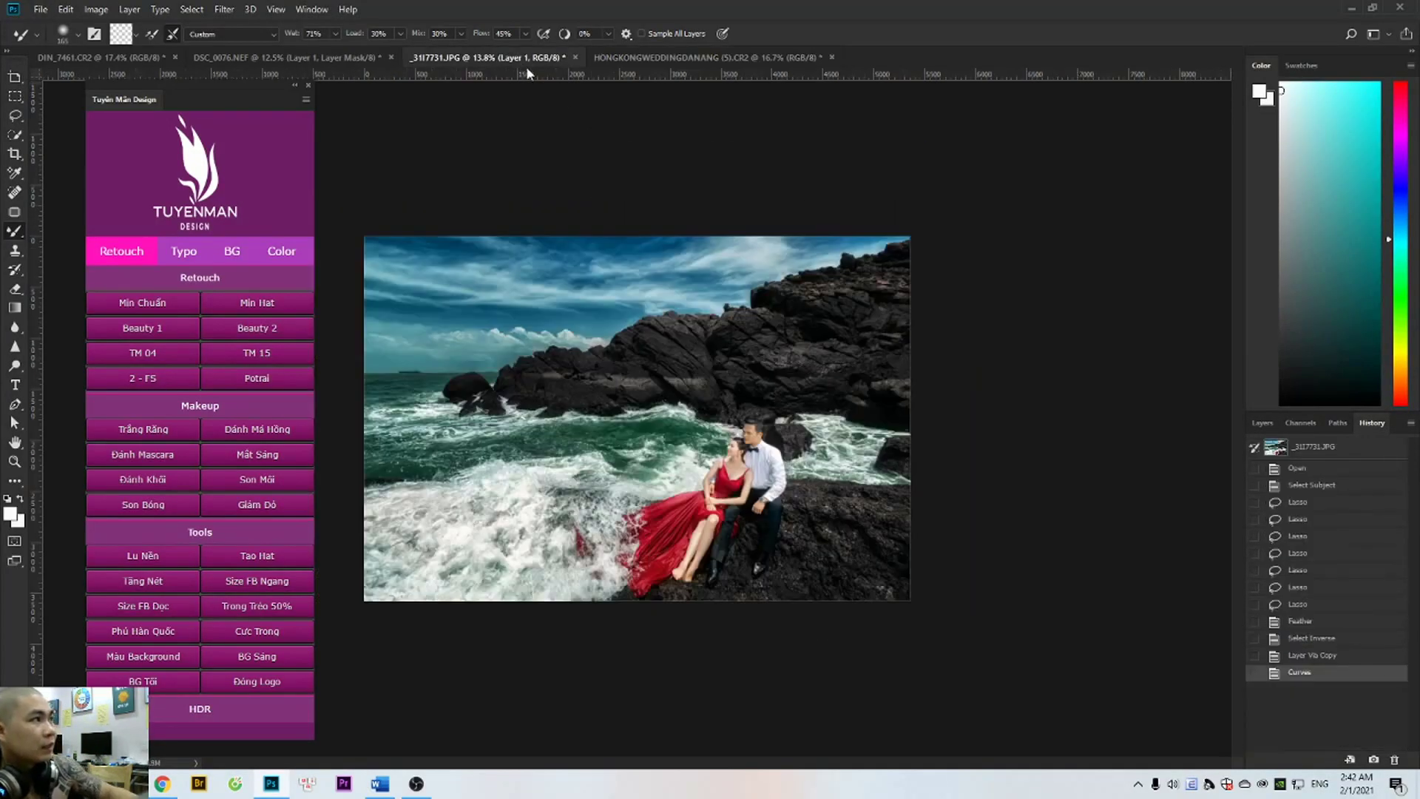
{"action": "left_click", "coordinate": [657, 60]}
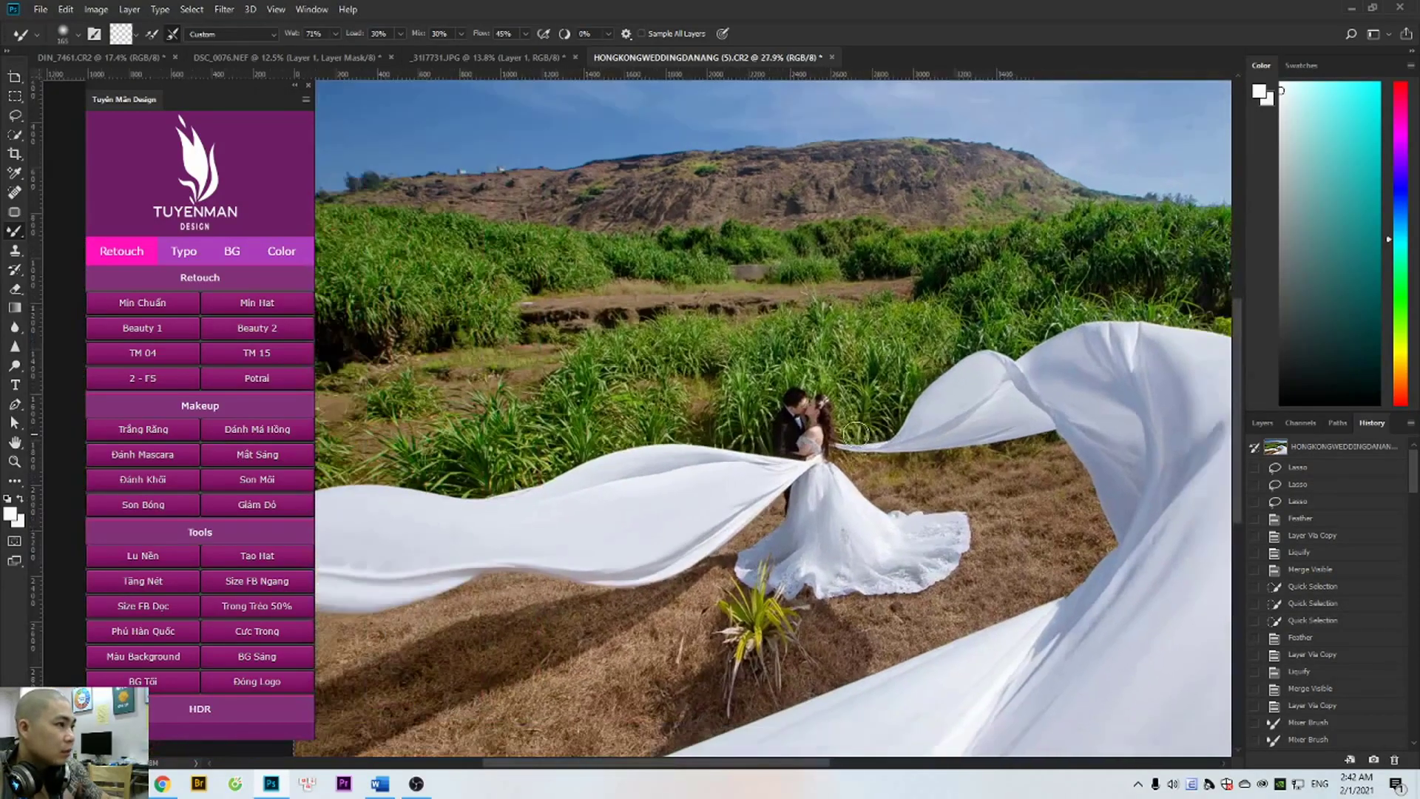
{"action": "scroll", "coordinate": [856, 432], "scroll_direction": "down", "scroll_amount": 3}
{"action": "scroll", "coordinate": [598, 356], "scroll_direction": "up", "scroll_amount": 1}
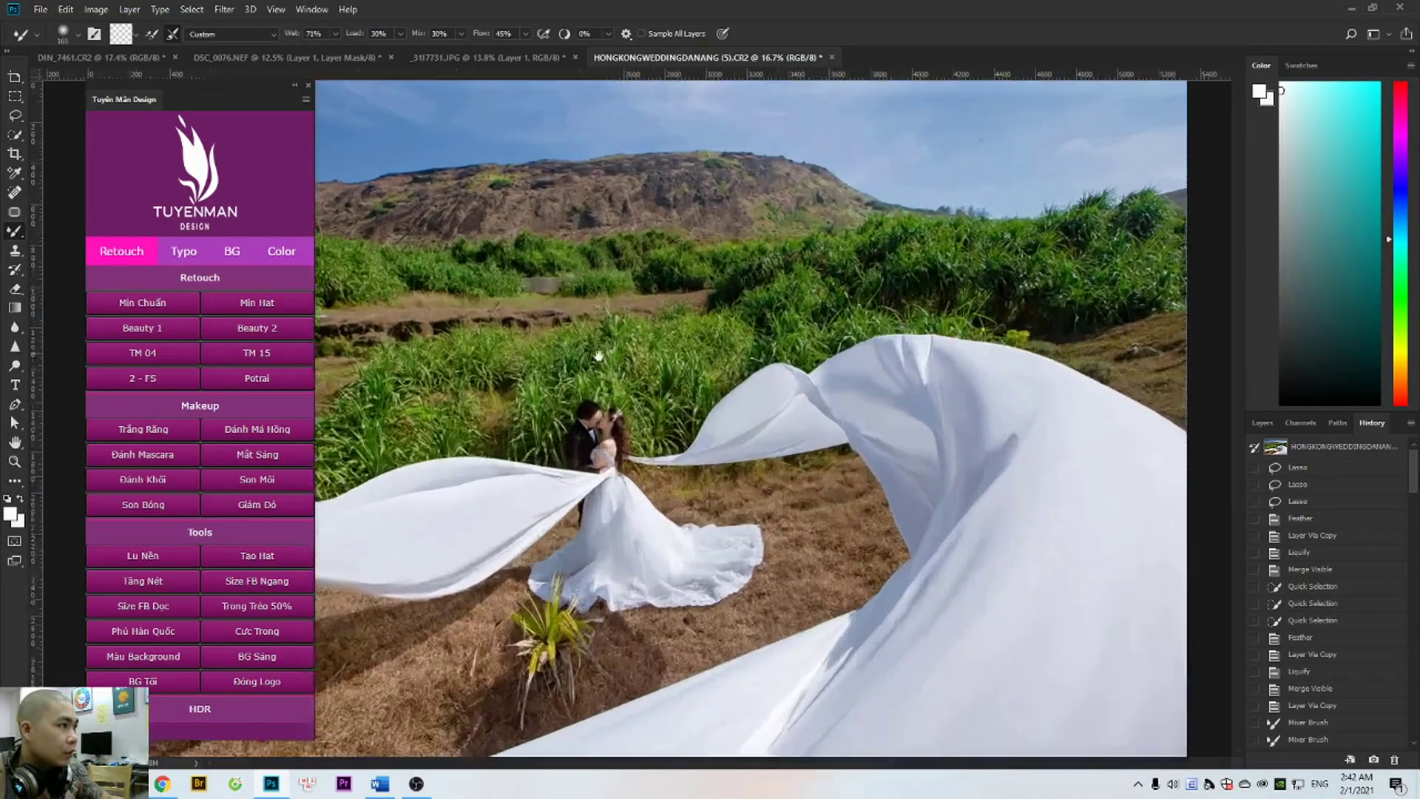
{"action": "scroll", "coordinate": [598, 356], "scroll_direction": "down", "scroll_amount": 1}
{"action": "key", "text": "f"}
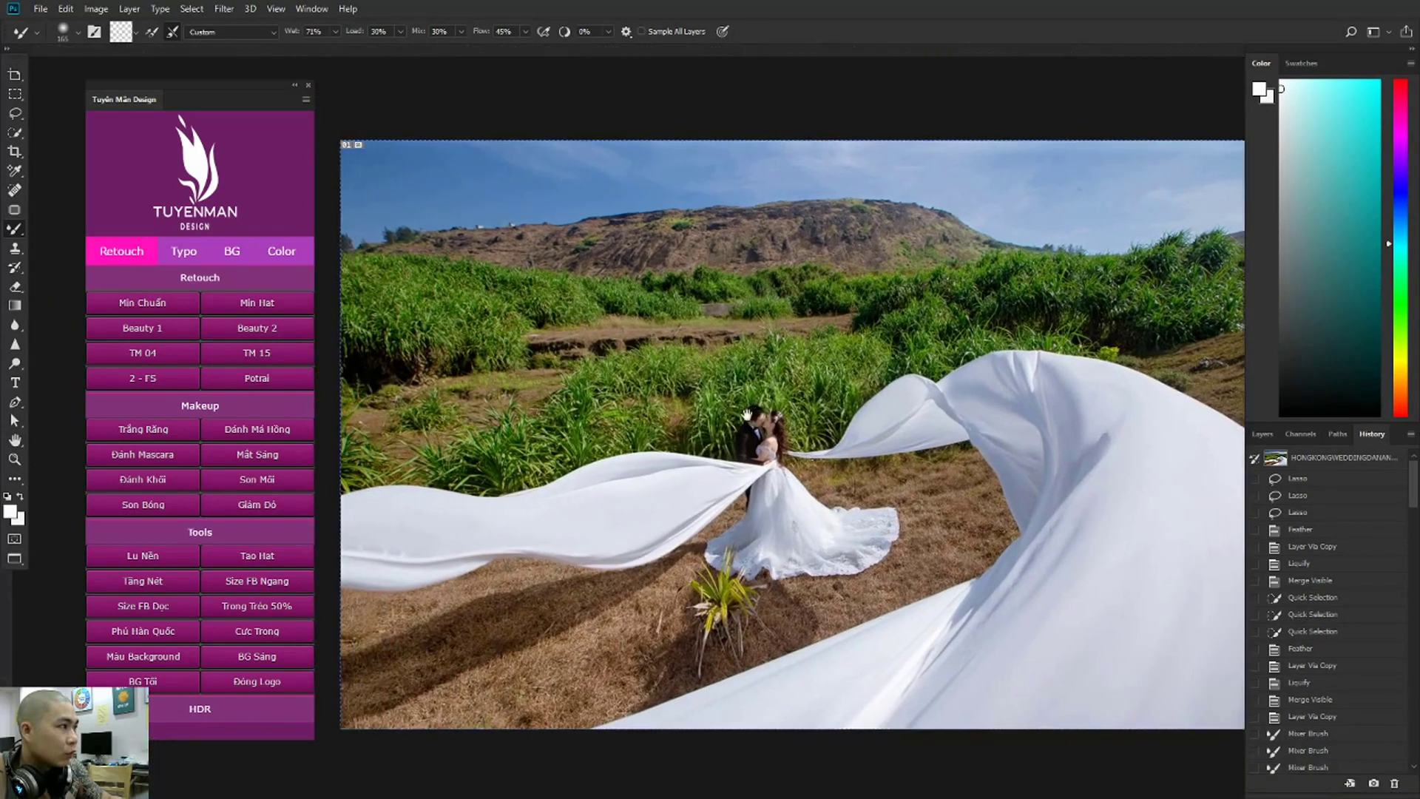
{"action": "key", "text": "ctrl+r"}
{"action": "scroll", "coordinate": [744, 414], "scroll_direction": "down", "scroll_amount": 1}
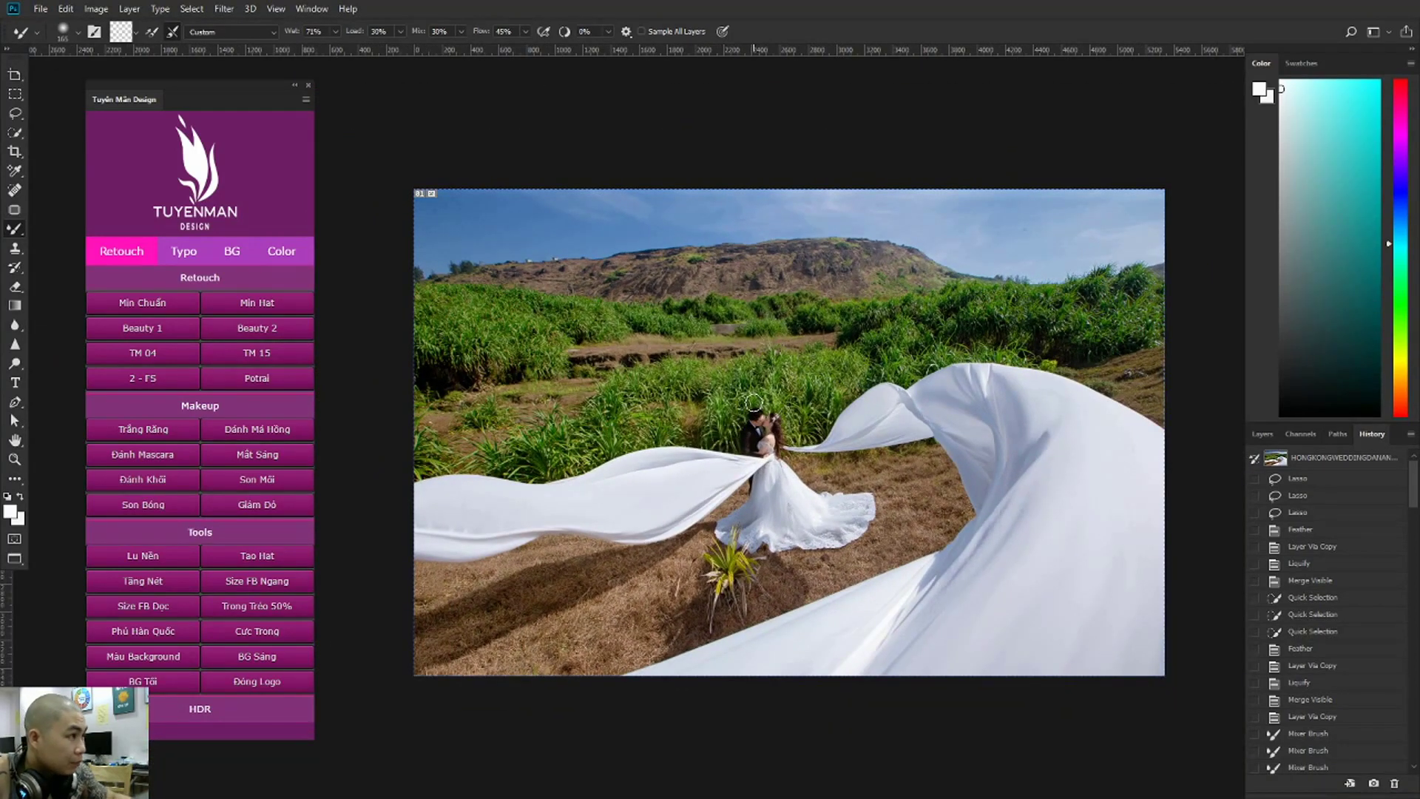
Clone over the spot in the grass using a 73 px Clone Stamp brush.
{"action": "key", "text": "s"}
{"action": "right_click", "coordinate": [762, 370]}
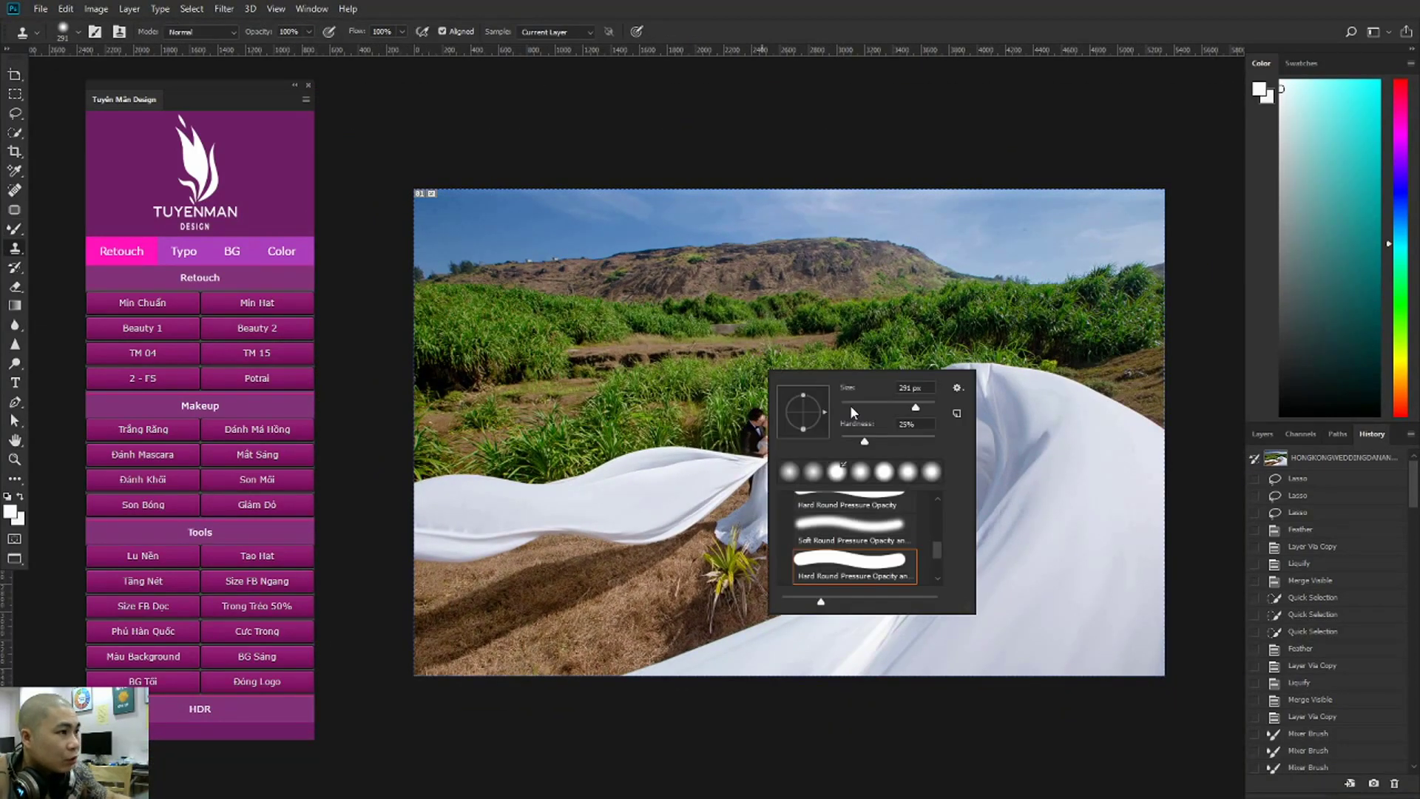
{"action": "left_click", "coordinate": [752, 326]}
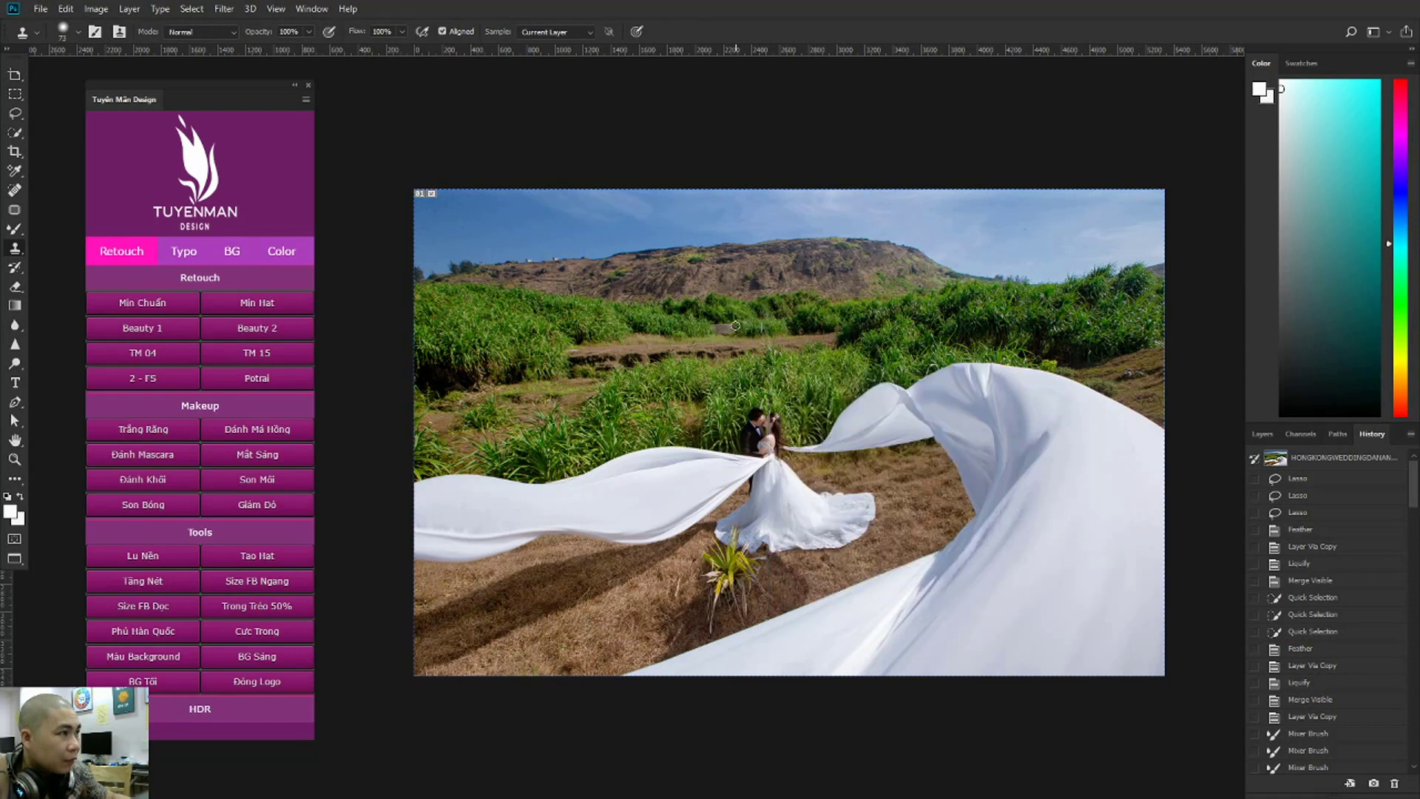
{"action": "left_click", "coordinate": [733, 328]}
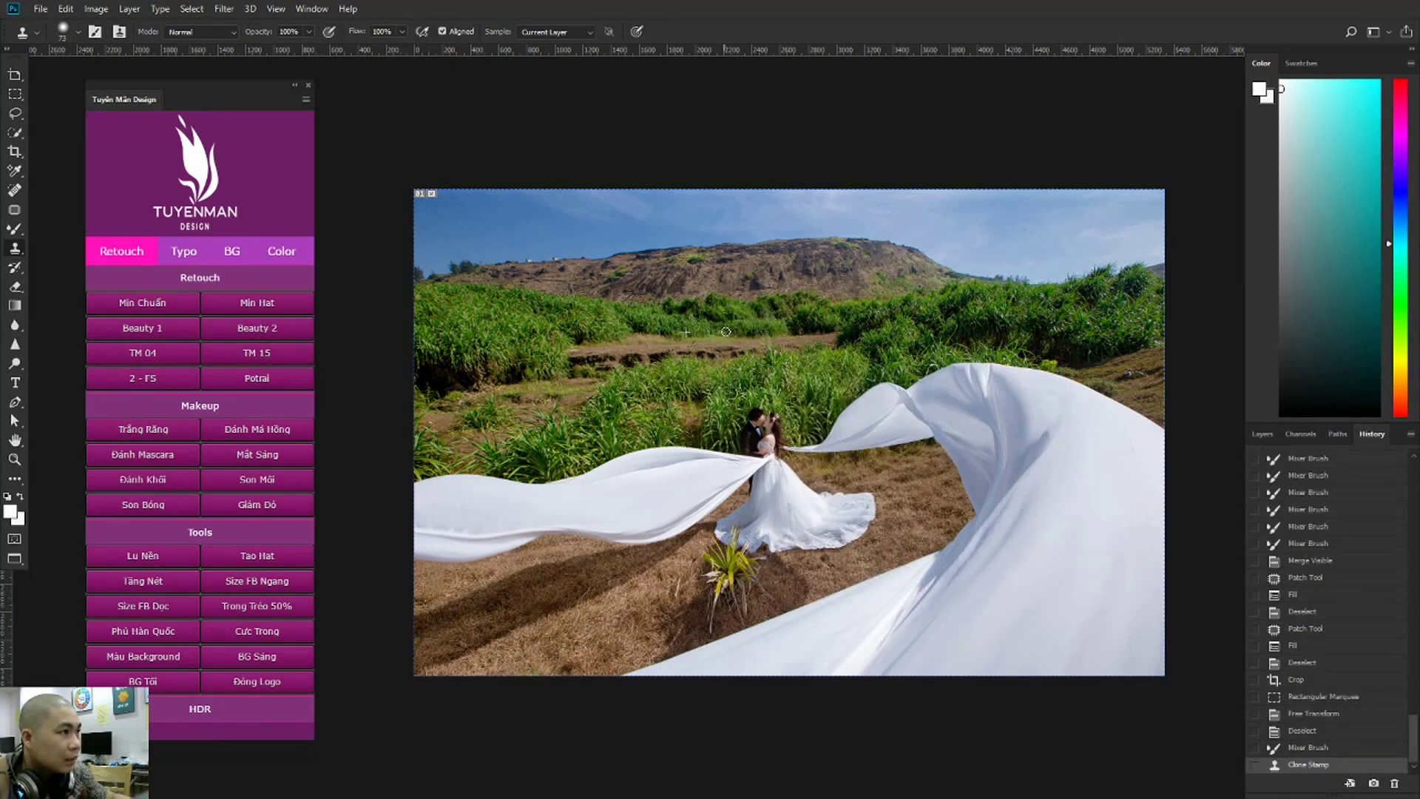
{"action": "left_click", "coordinate": [725, 331]}
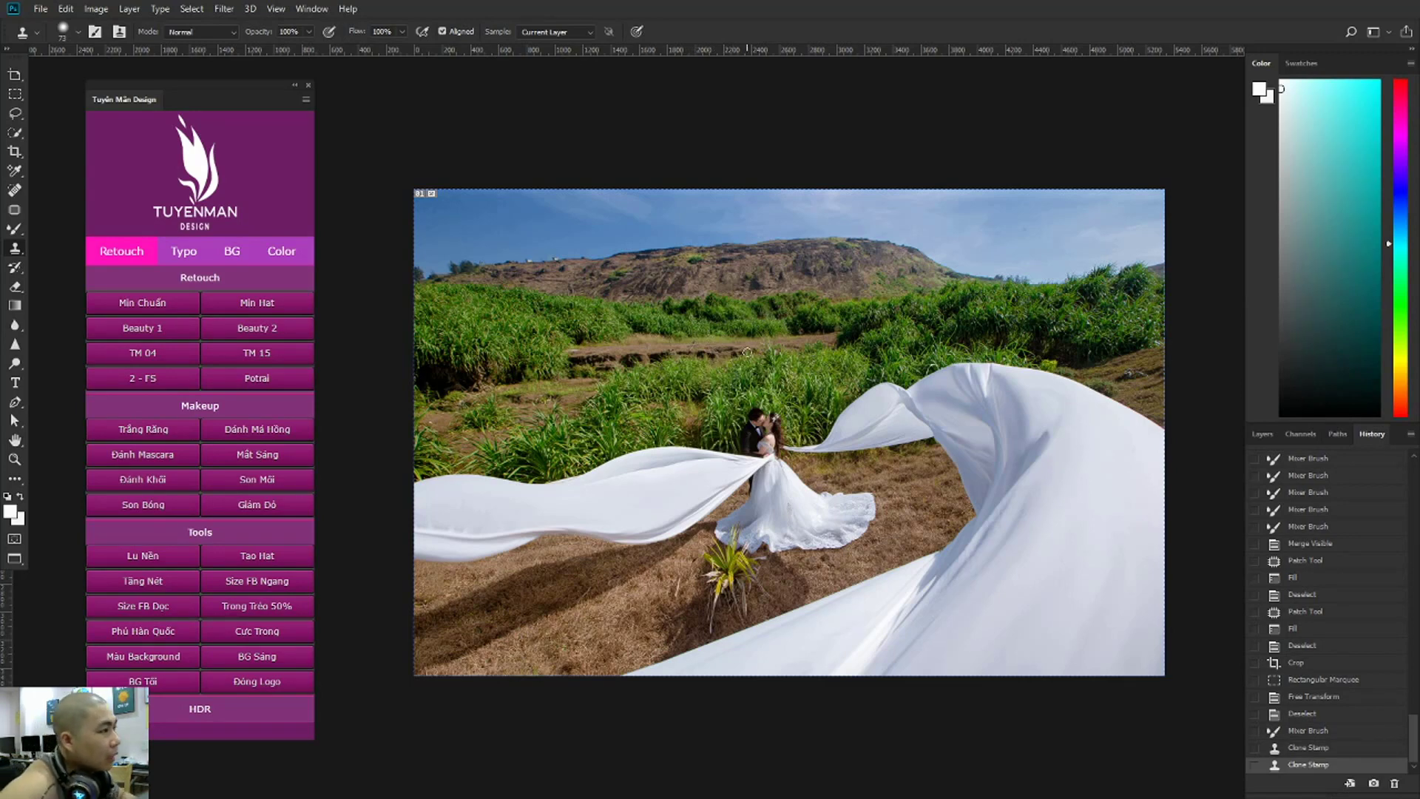
{"action": "key", "text": "super"}
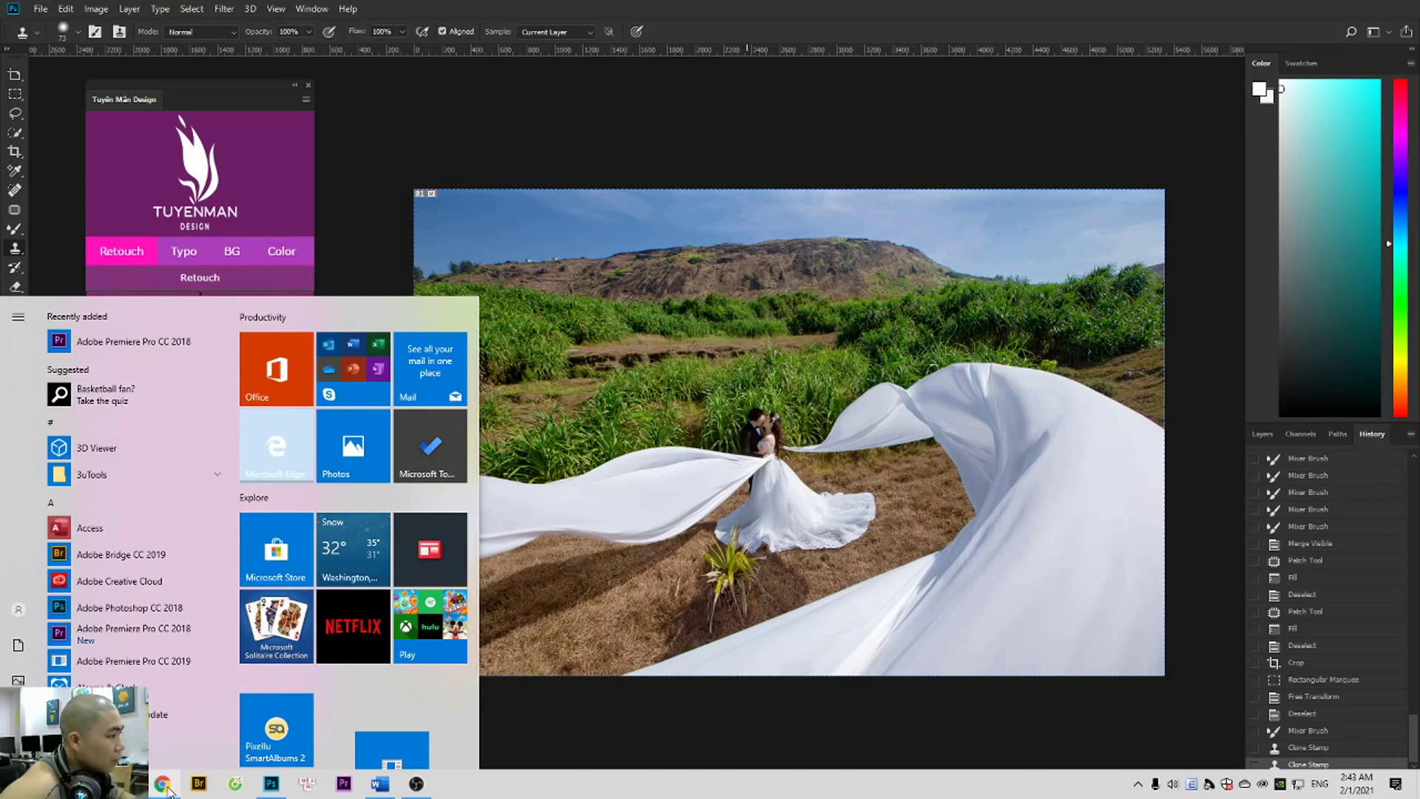
Switch to the Facebook tab and close the notifications panel and photo viewer.
{"action": "left_click", "coordinate": [162, 783]}
{"action": "left_click", "coordinate": [422, 11]}
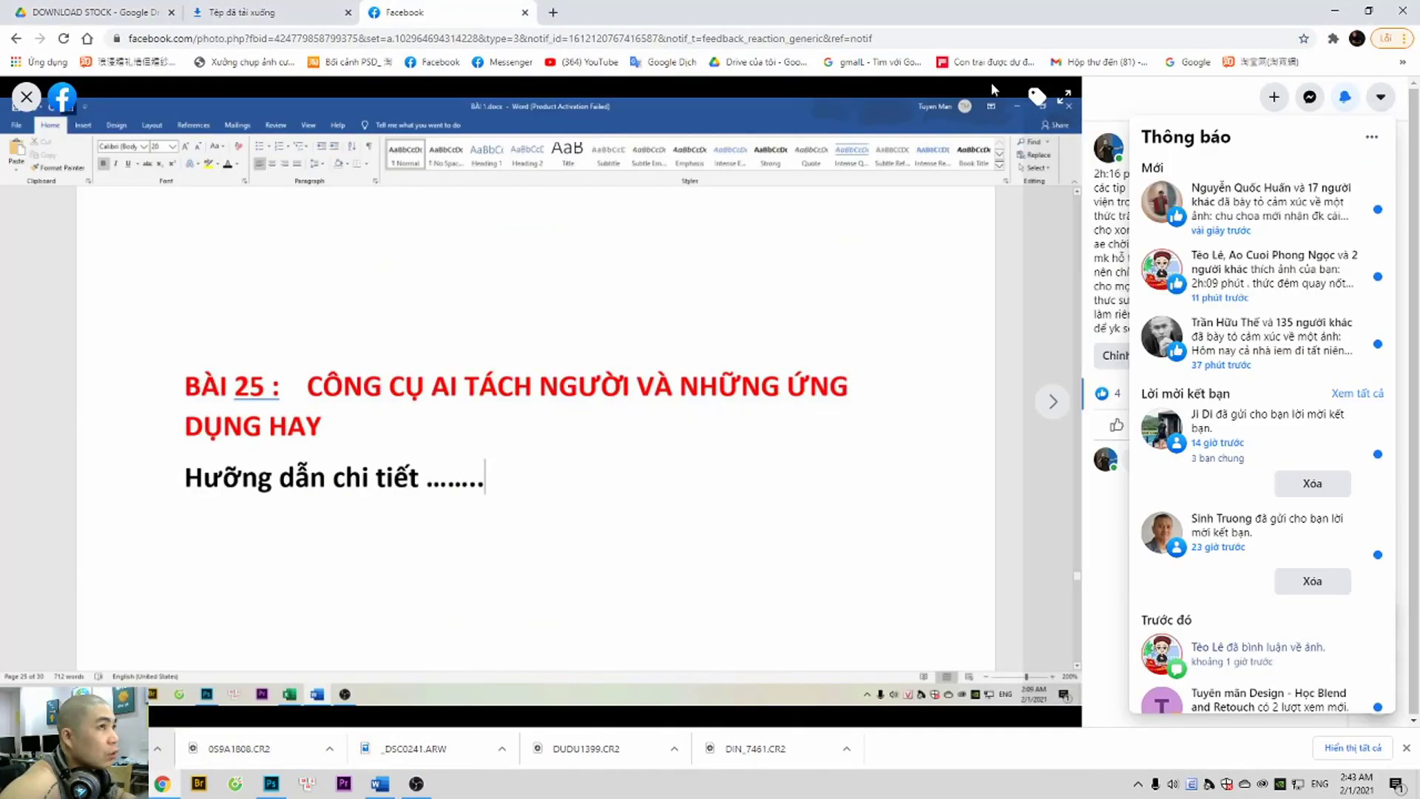
{"action": "left_click", "coordinate": [267, 125]}
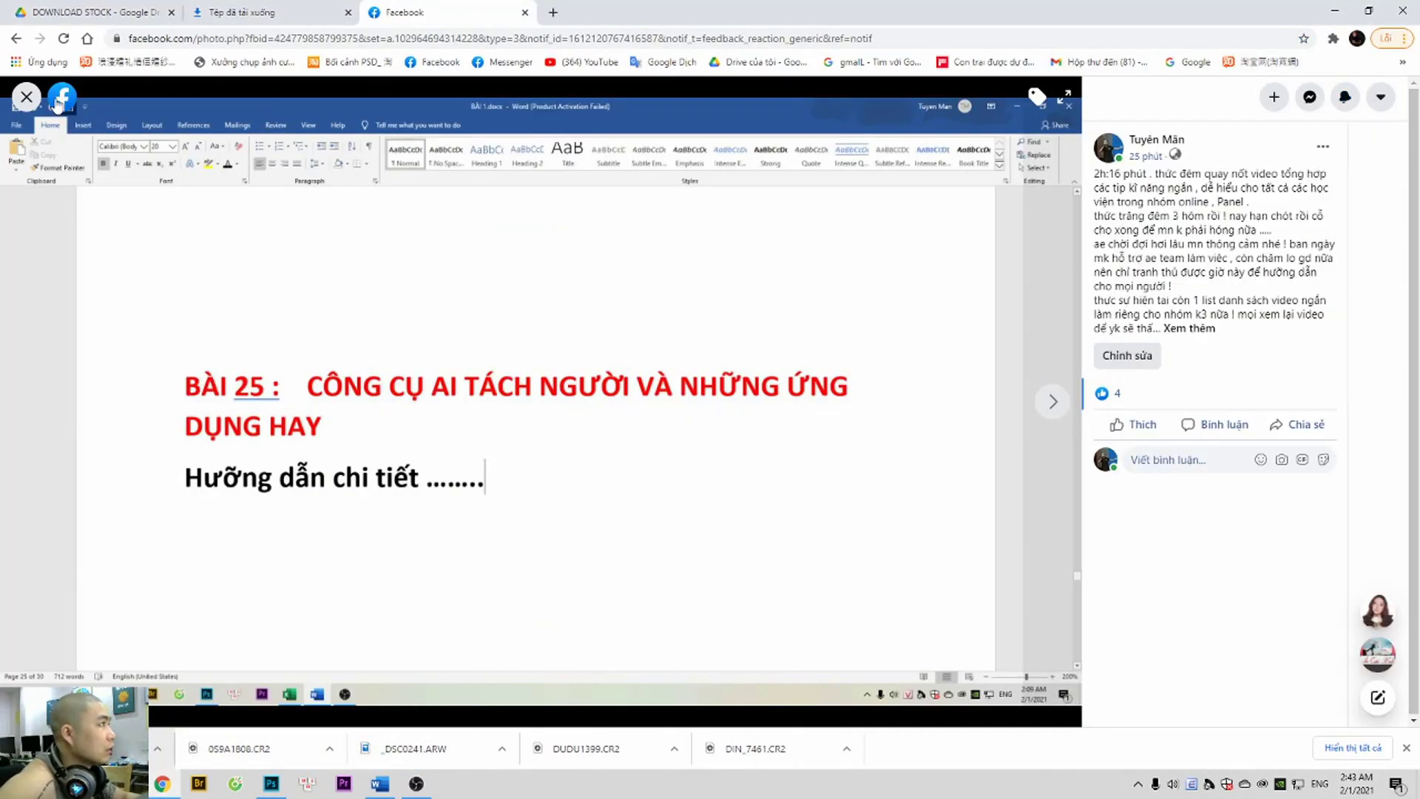
{"action": "left_click", "coordinate": [33, 99]}
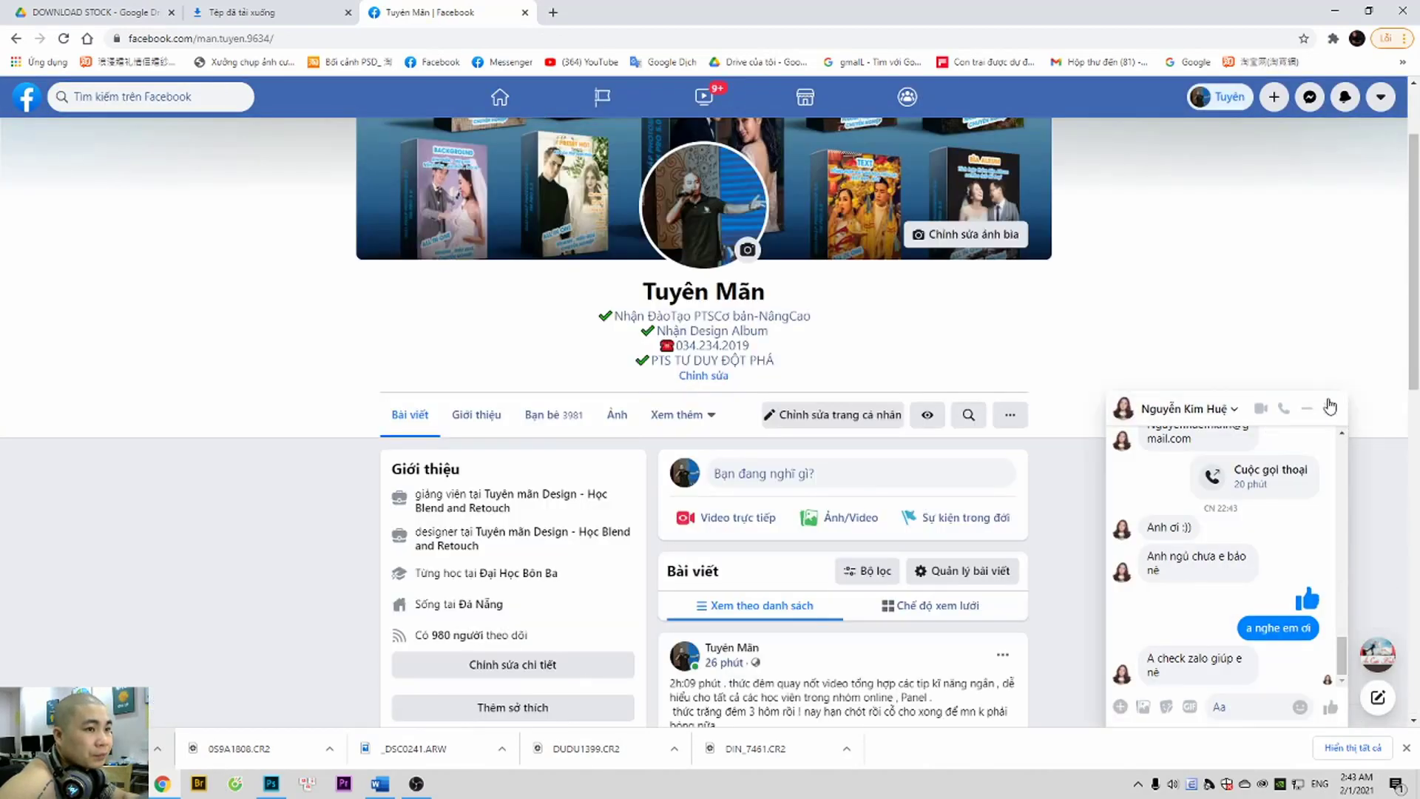
Go to your profile, scroll the feed and open the wedding-photo post.
{"action": "left_click", "coordinate": [1329, 409]}
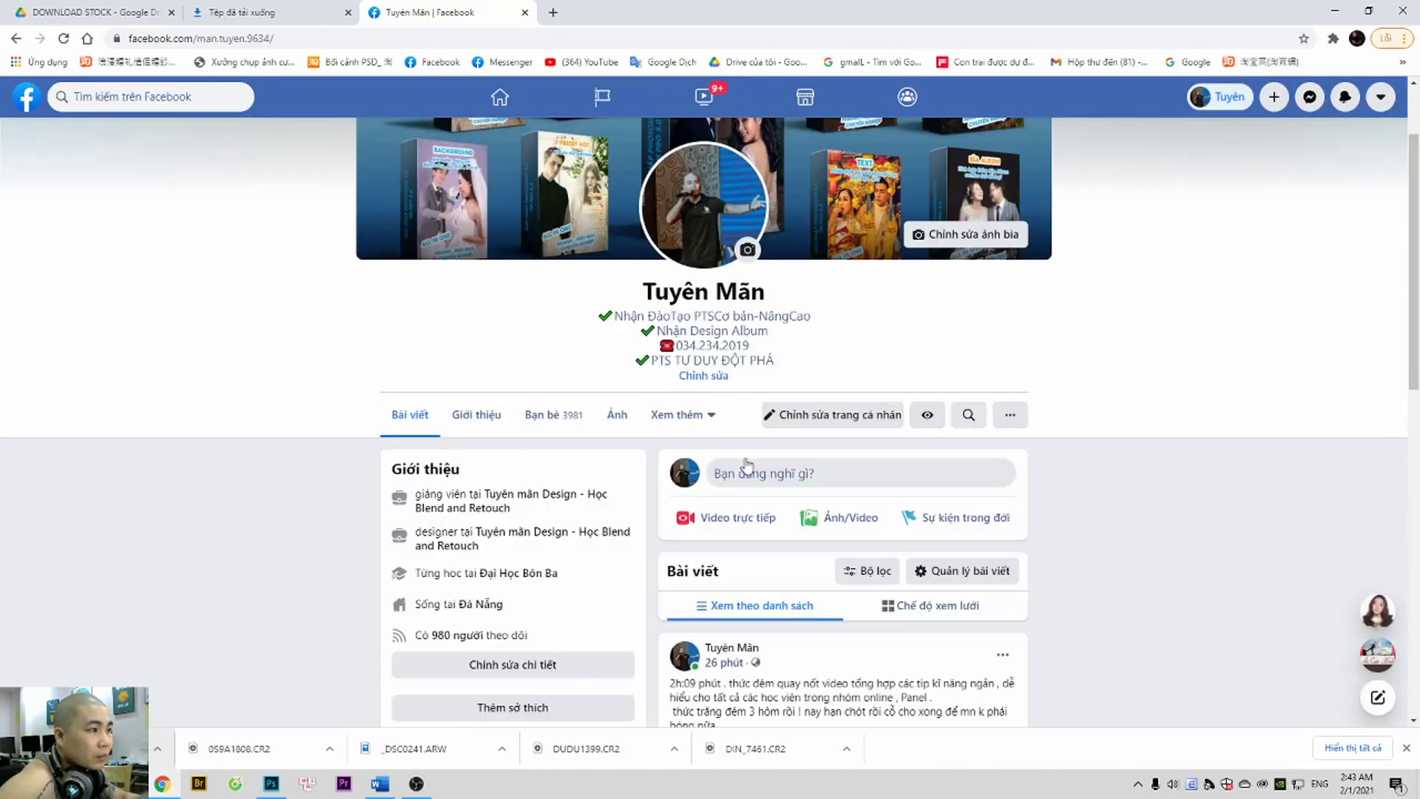
{"action": "scroll", "coordinate": [806, 474], "scroll_direction": "down", "scroll_amount": 6}
{"action": "scroll", "coordinate": [806, 474], "scroll_direction": "down", "scroll_amount": 4}
{"action": "scroll", "coordinate": [809, 477], "scroll_direction": "down", "scroll_amount": 6}
{"action": "scroll", "coordinate": [811, 479], "scroll_direction": "down", "scroll_amount": 5}
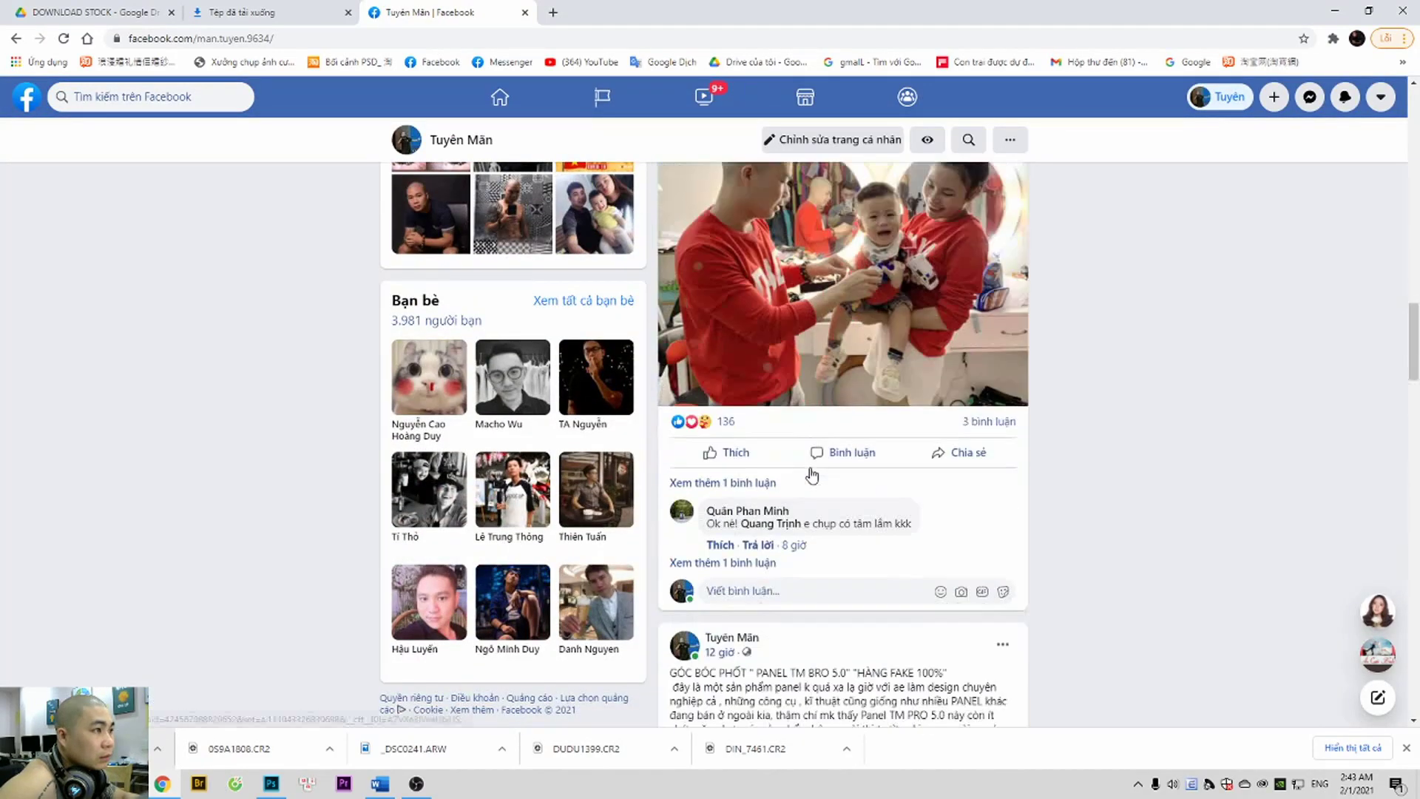
{"action": "scroll", "coordinate": [814, 483], "scroll_direction": "down", "scroll_amount": 6}
{"action": "scroll", "coordinate": [813, 485], "scroll_direction": "down", "scroll_amount": 5}
{"action": "left_click", "coordinate": [848, 462]}
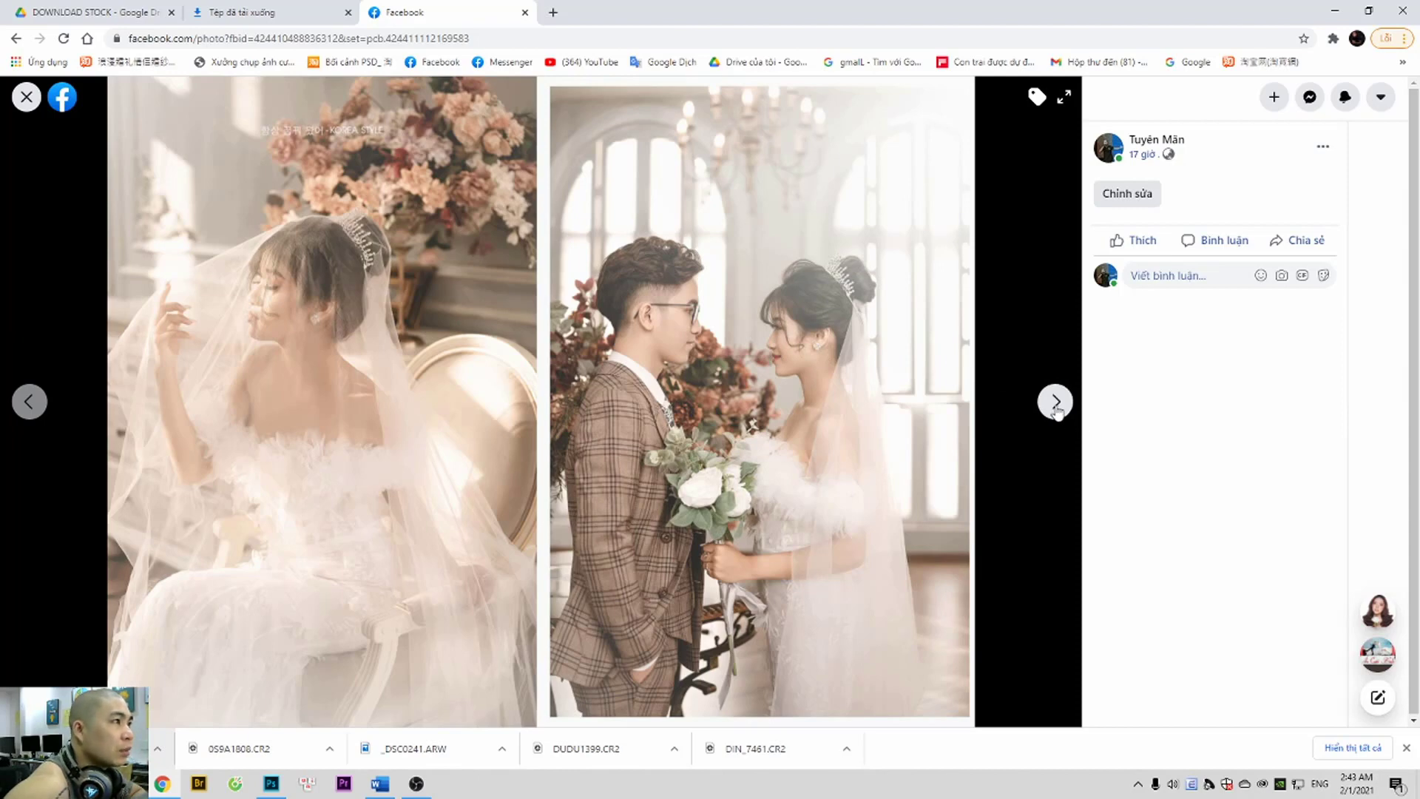
{"action": "left_click", "coordinate": [1056, 403]}
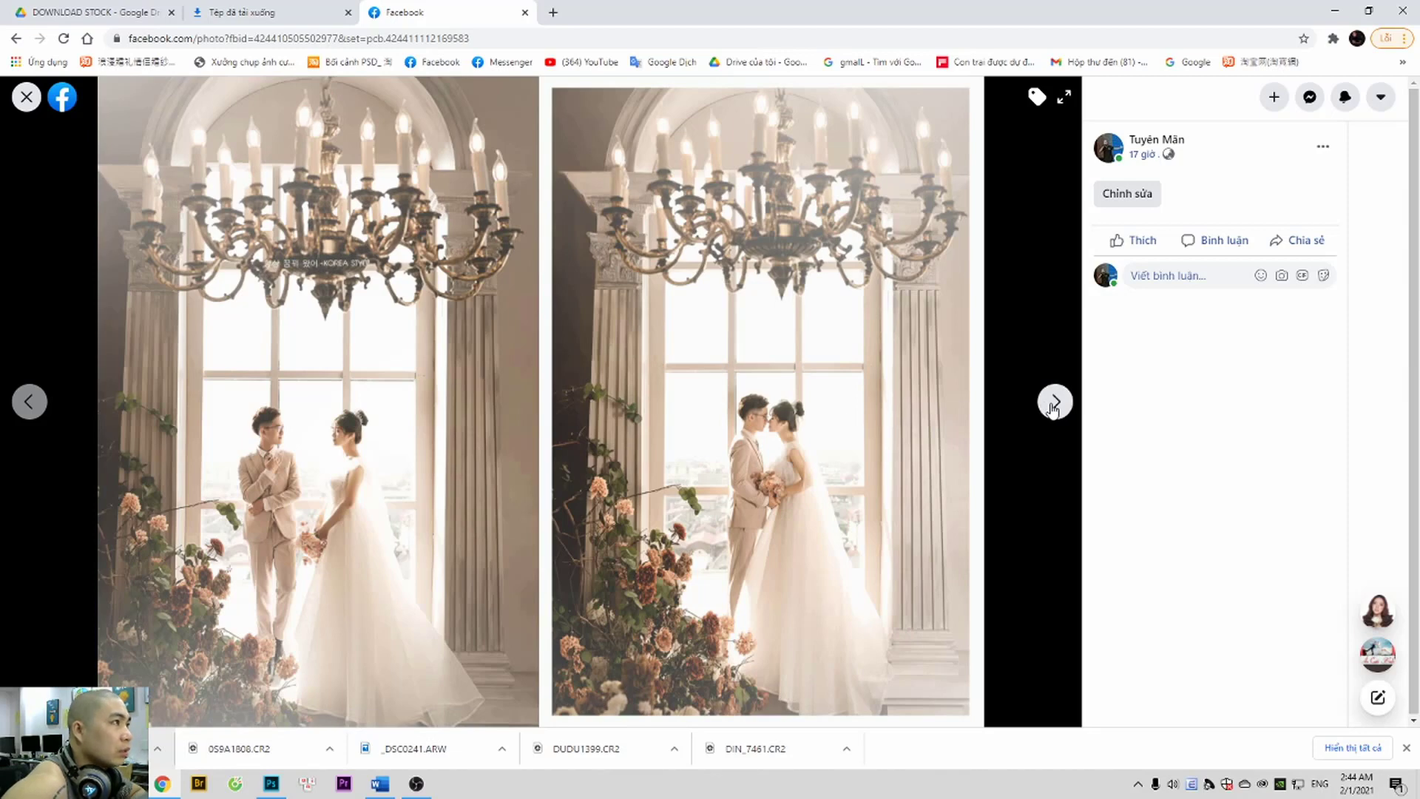
{"action": "left_click", "coordinate": [1053, 402]}
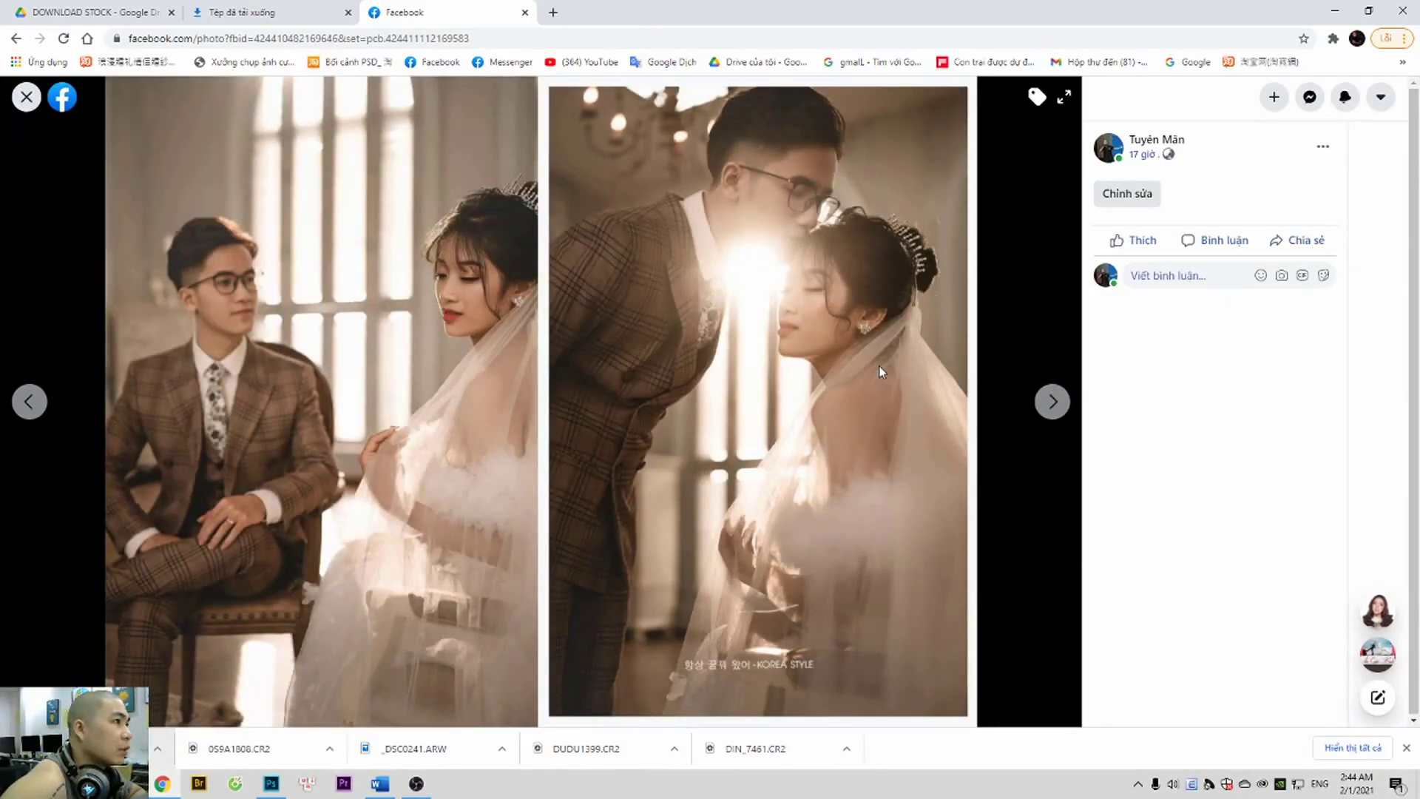
{"action": "left_click", "coordinate": [1052, 403]}
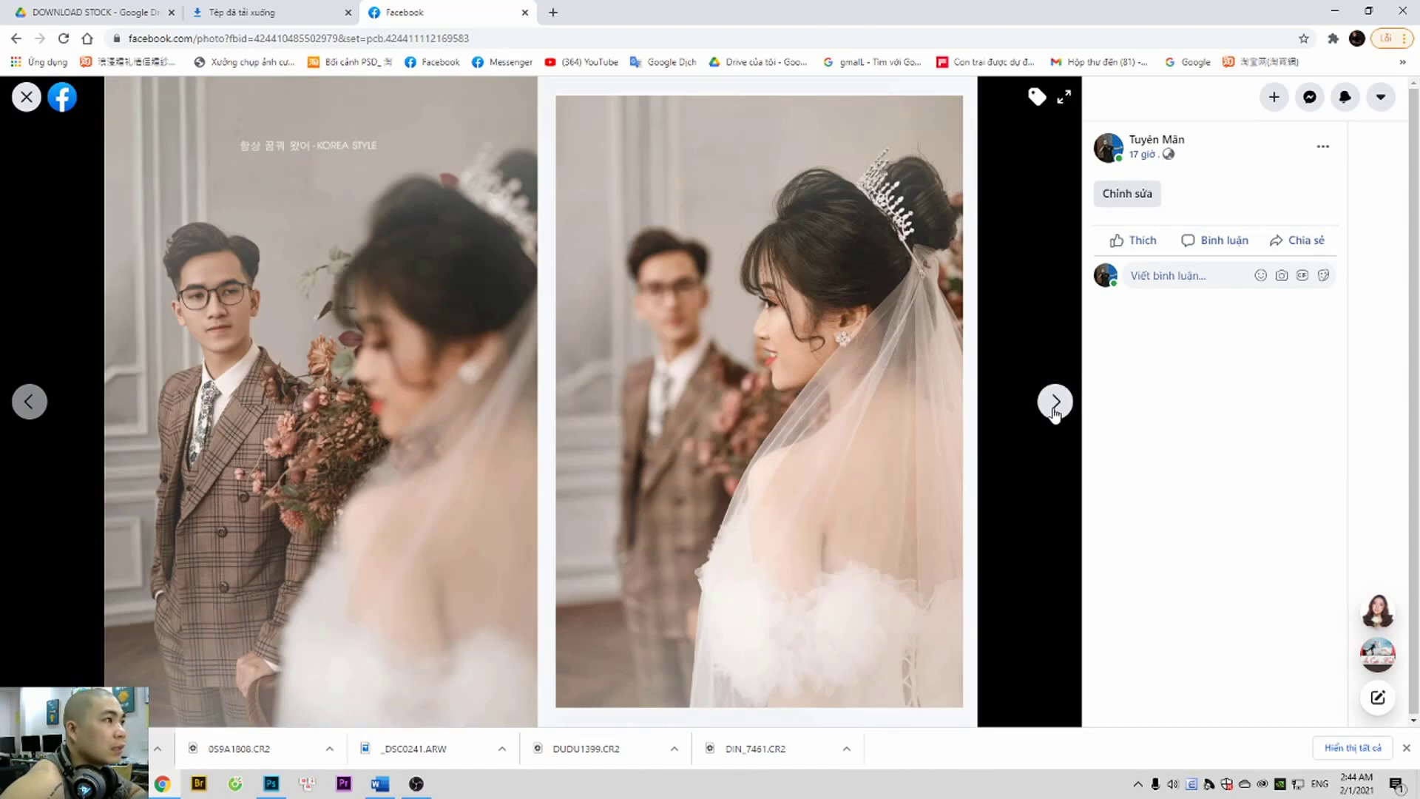
{"action": "left_click", "coordinate": [1055, 404]}
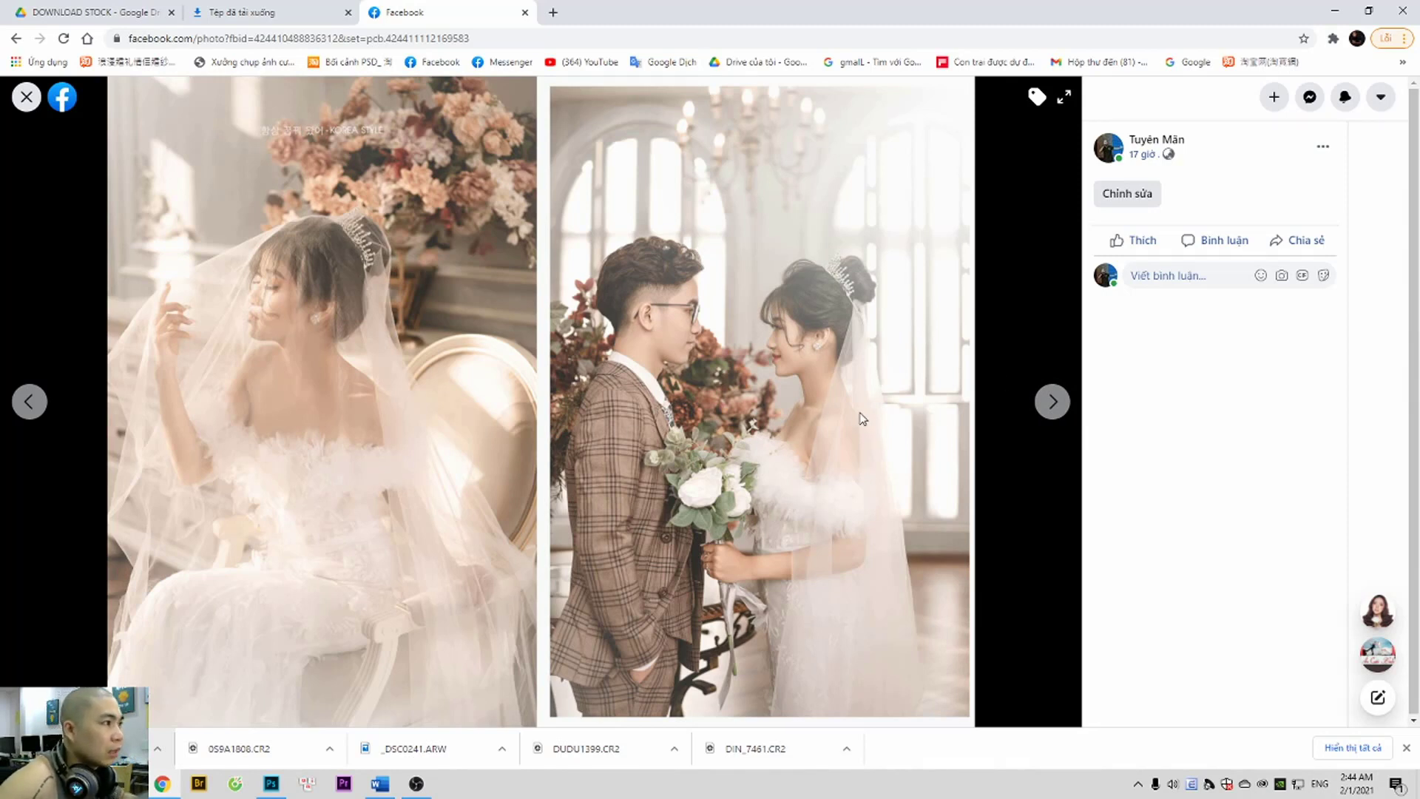
Return to the Photoshop wedding photo, zoom out slightly and open the Image menu.
{"action": "left_click", "coordinate": [285, 788]}
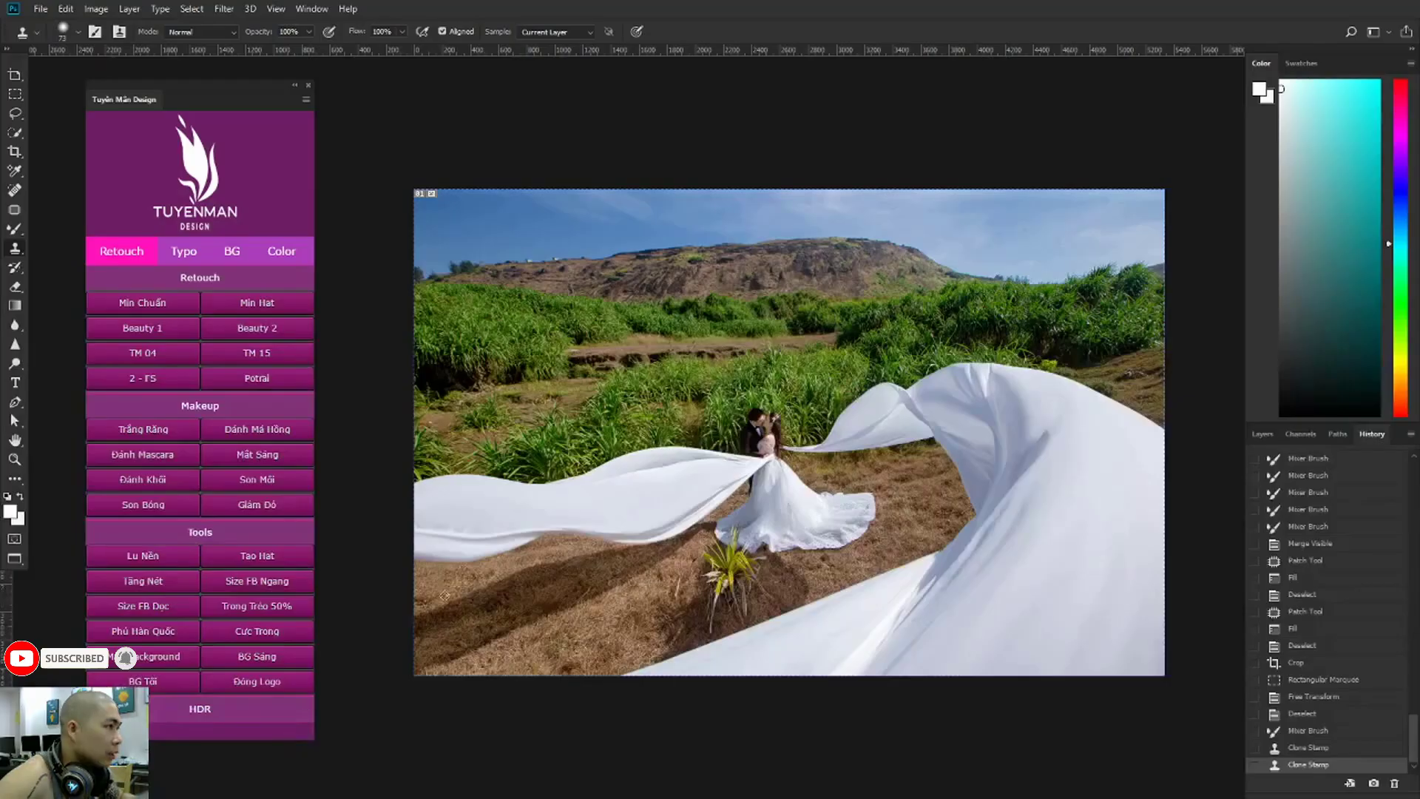
{"action": "scroll", "coordinate": [604, 458], "scroll_direction": "down", "scroll_amount": 1}
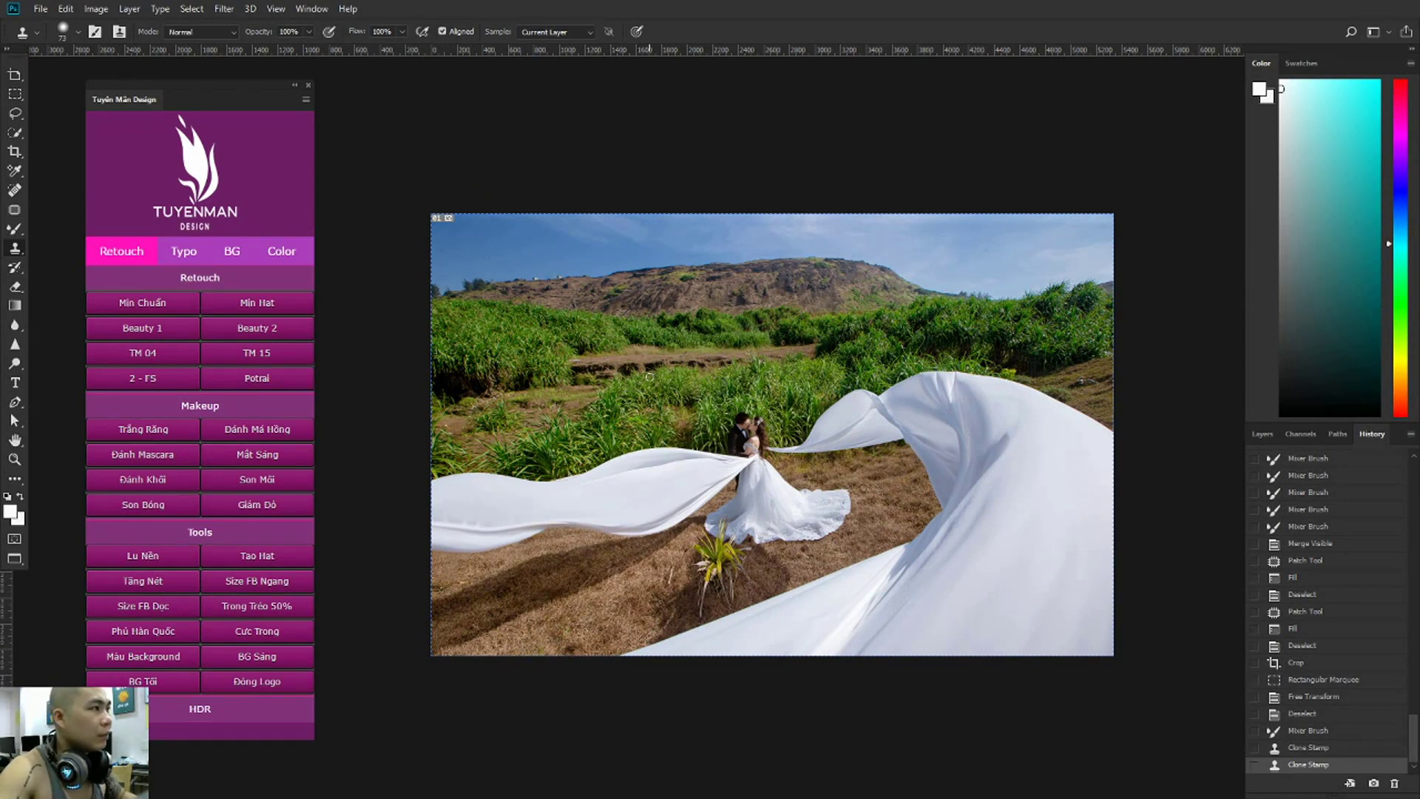
{"action": "left_click", "coordinate": [96, 10]}
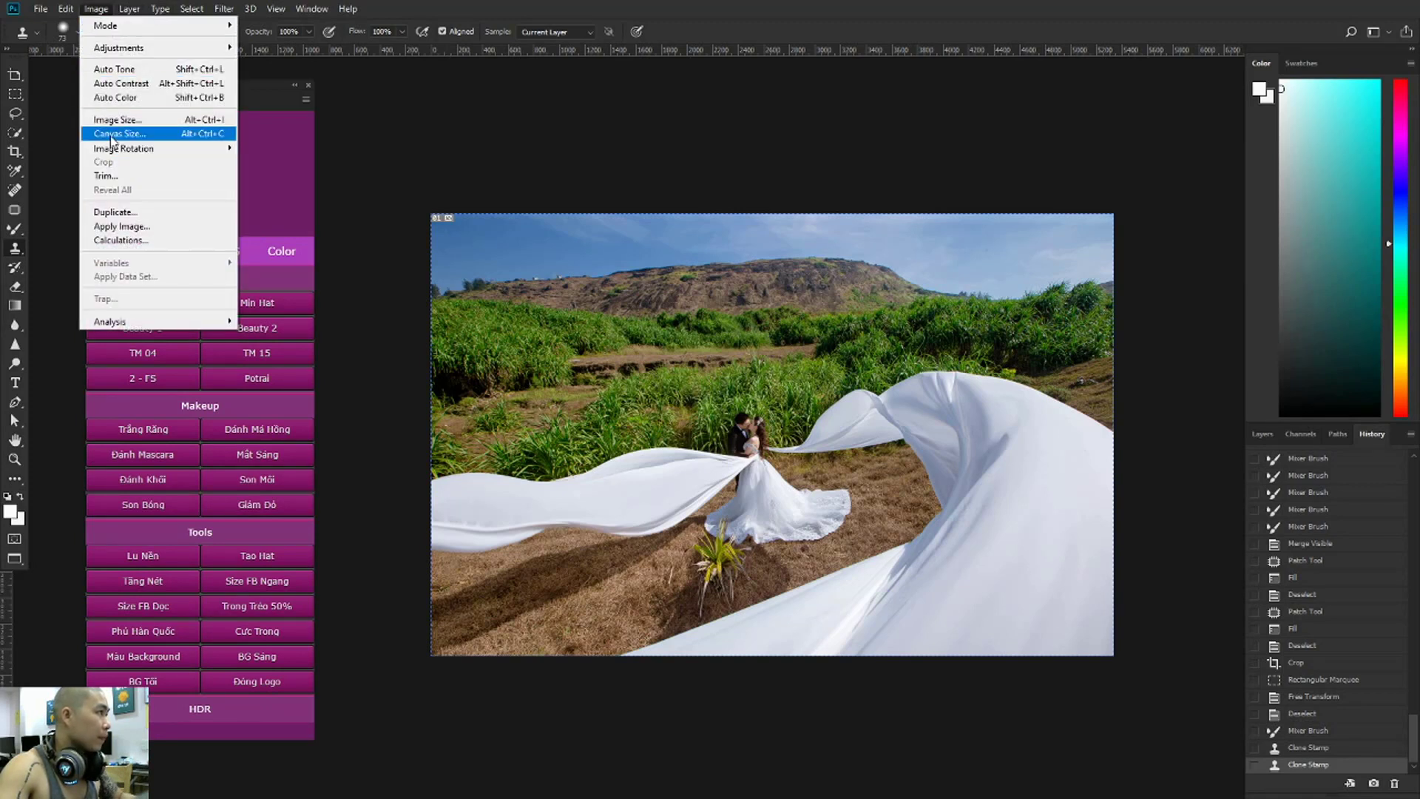
Resize the photo to 2500 px wide with linked proportions, giving 1619 px height.
{"action": "left_click", "coordinate": [210, 125]}
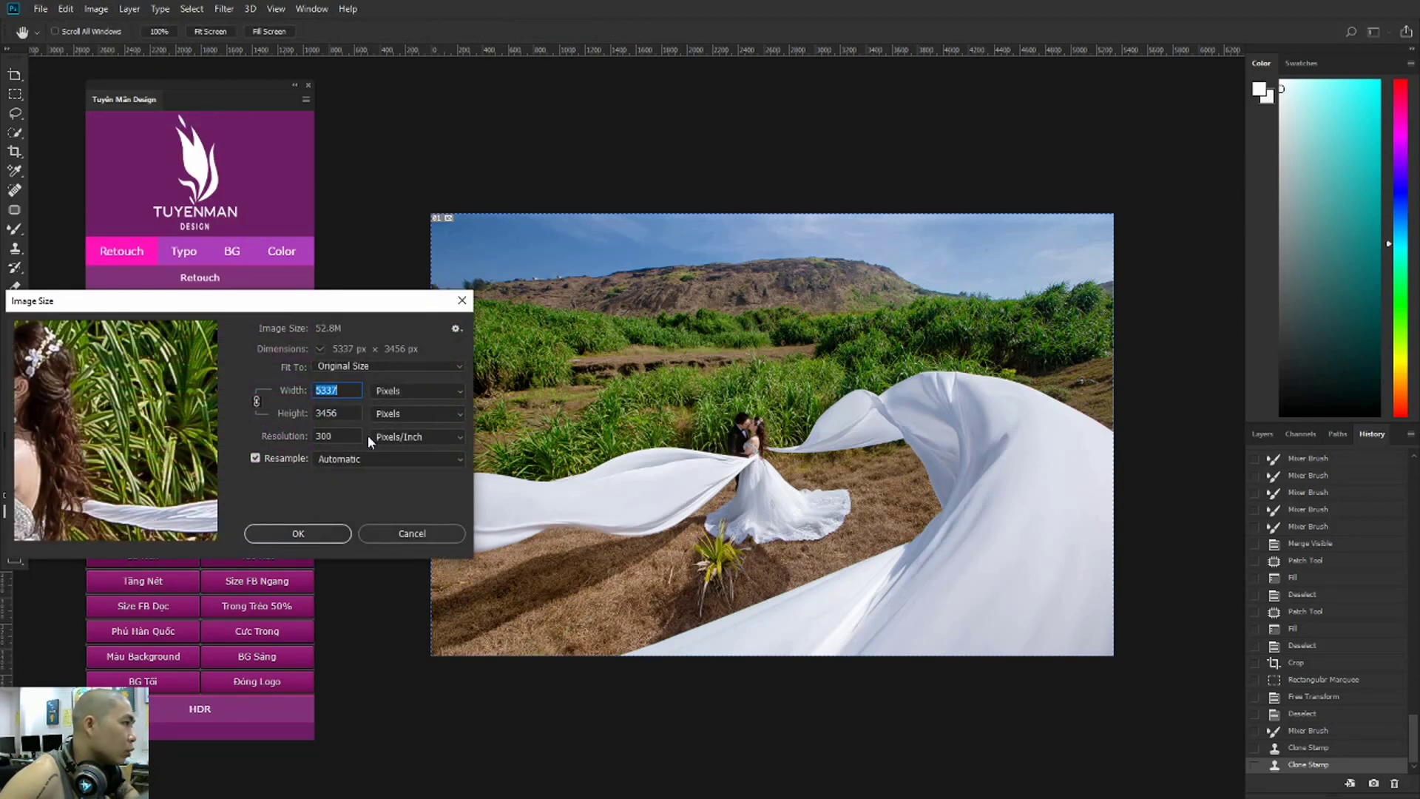
{"action": "key", "text": "Tab"}
{"action": "key", "text": "Tab"}
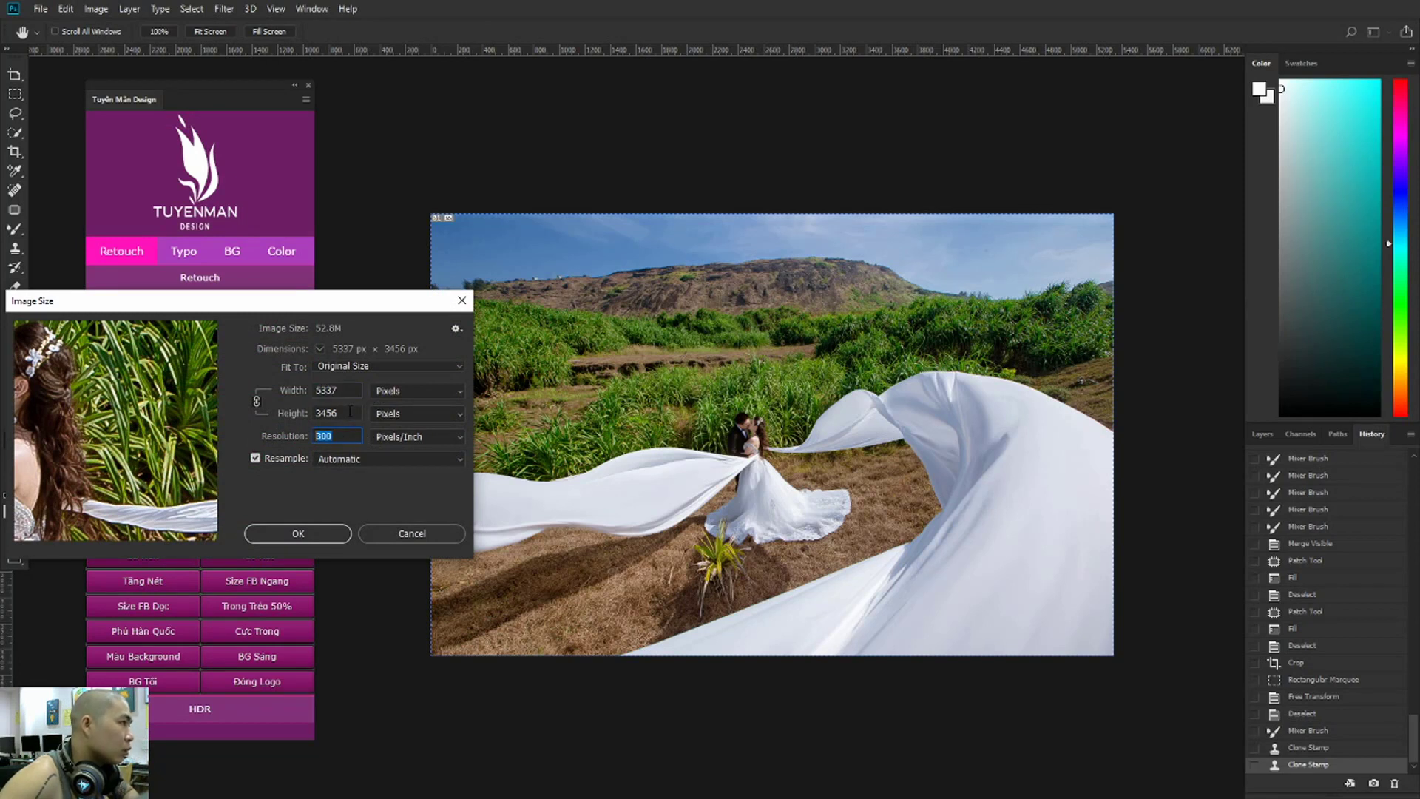
{"action": "key", "text": "shift+Tab"}
{"action": "key", "text": "shift+Tab"}
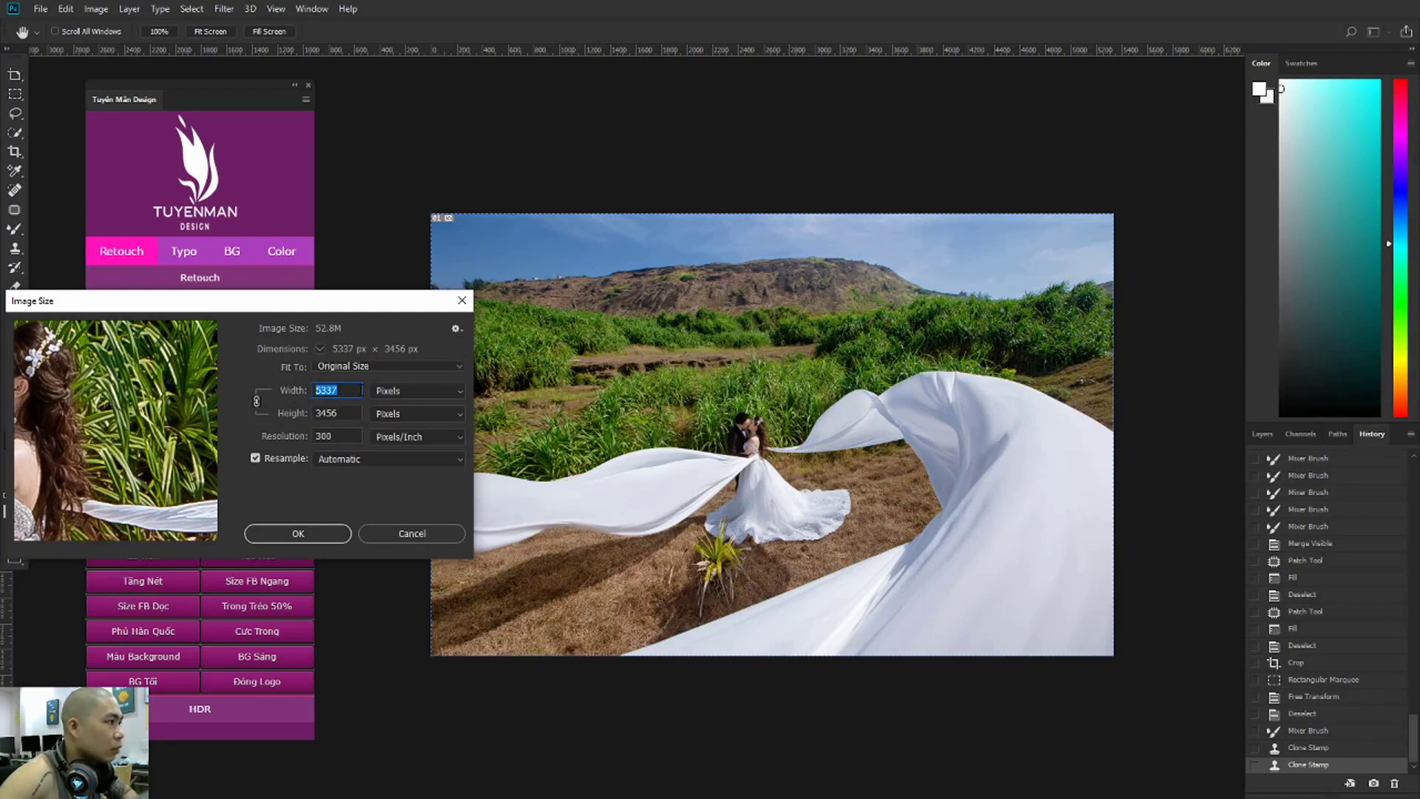
{"action": "left_click", "coordinate": [355, 390]}
{"action": "left_click", "coordinate": [282, 396]}
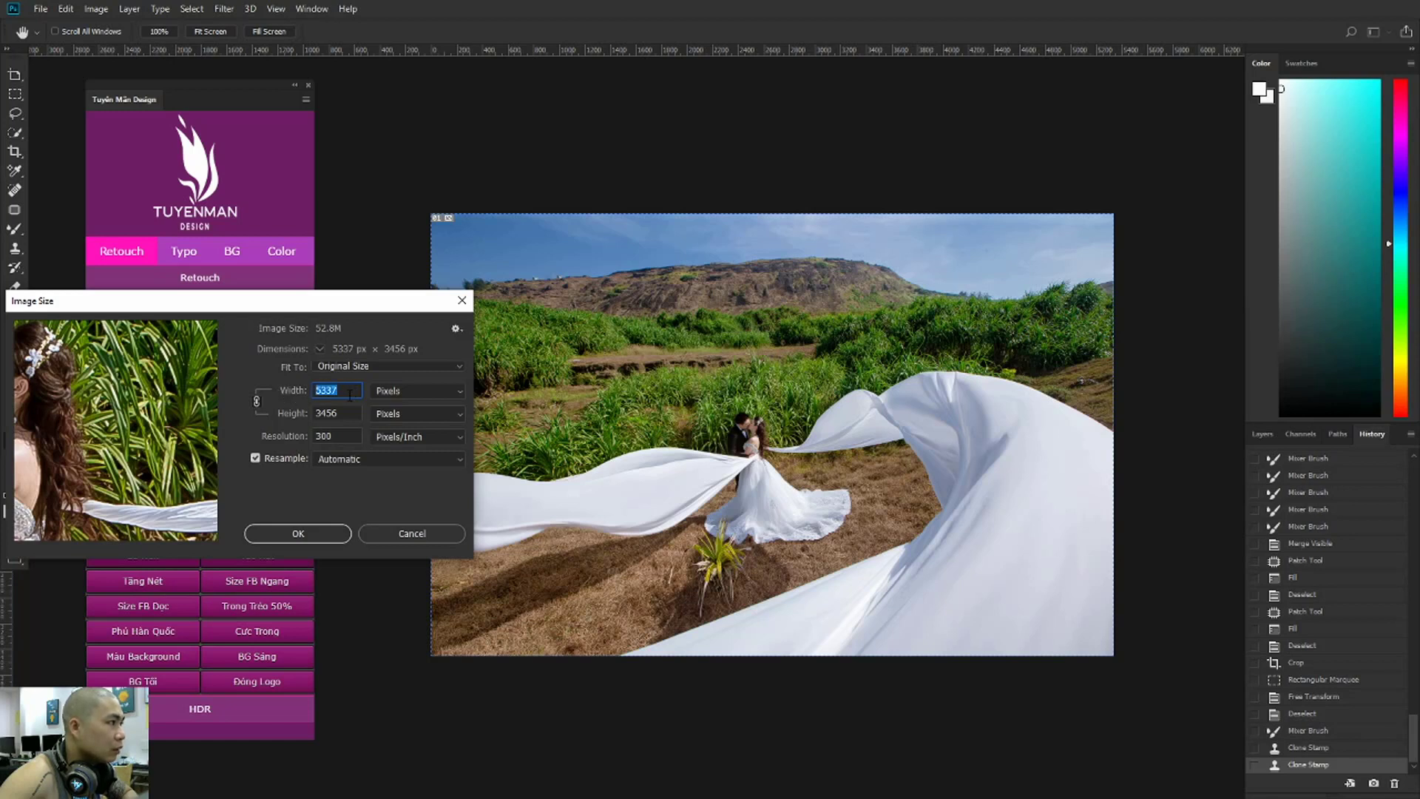
{"action": "left_click", "coordinate": [348, 393]}
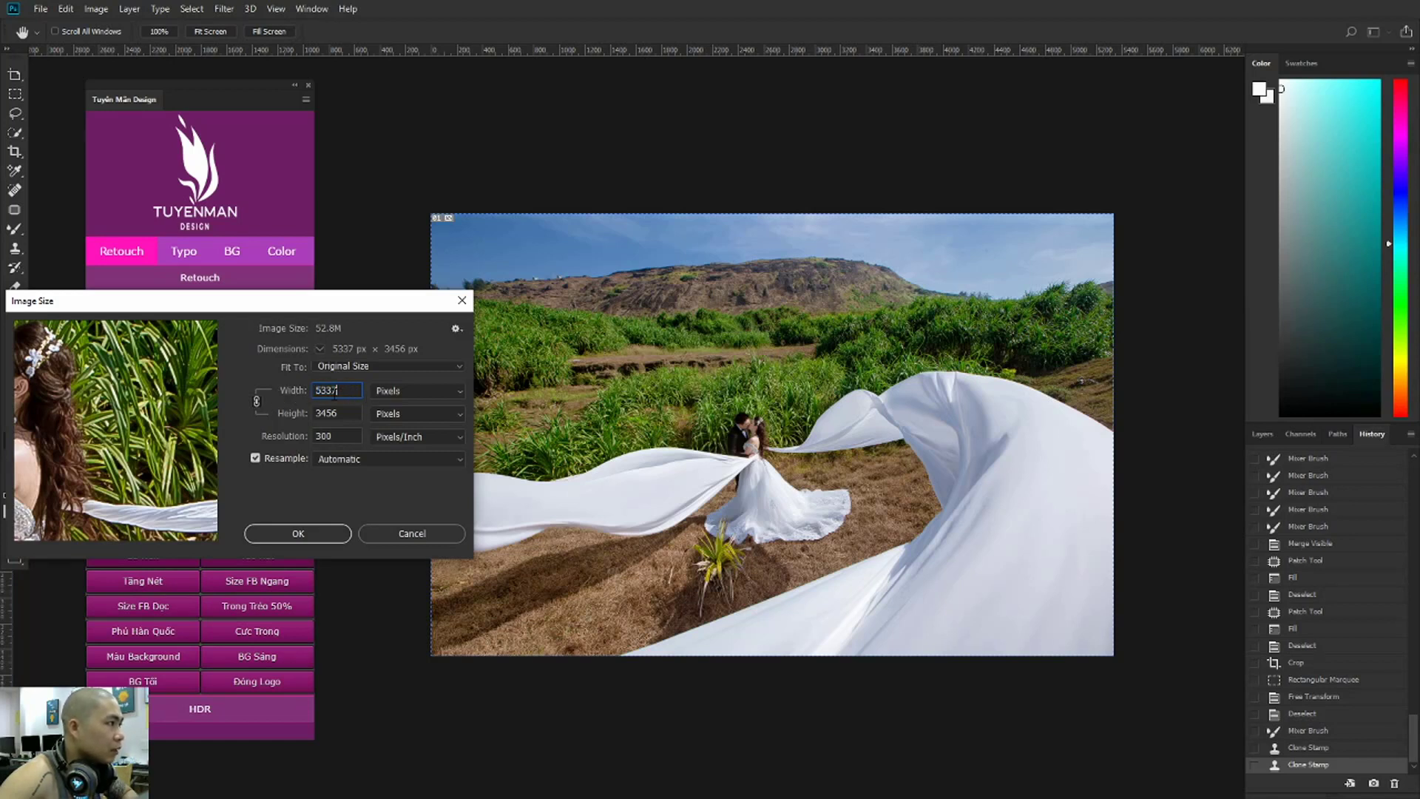
{"action": "double_click", "coordinate": [335, 393]}
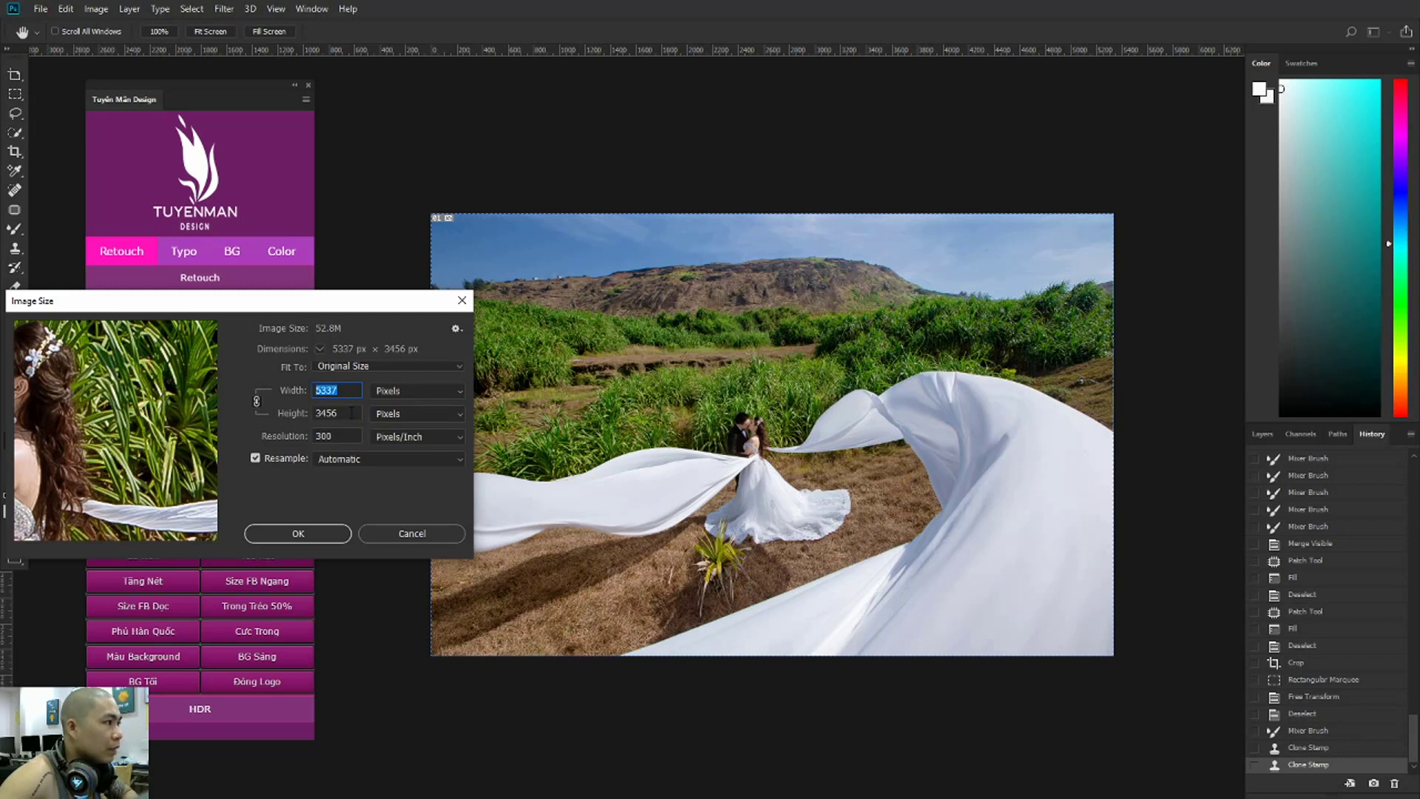
{"action": "left_click", "coordinate": [353, 393]}
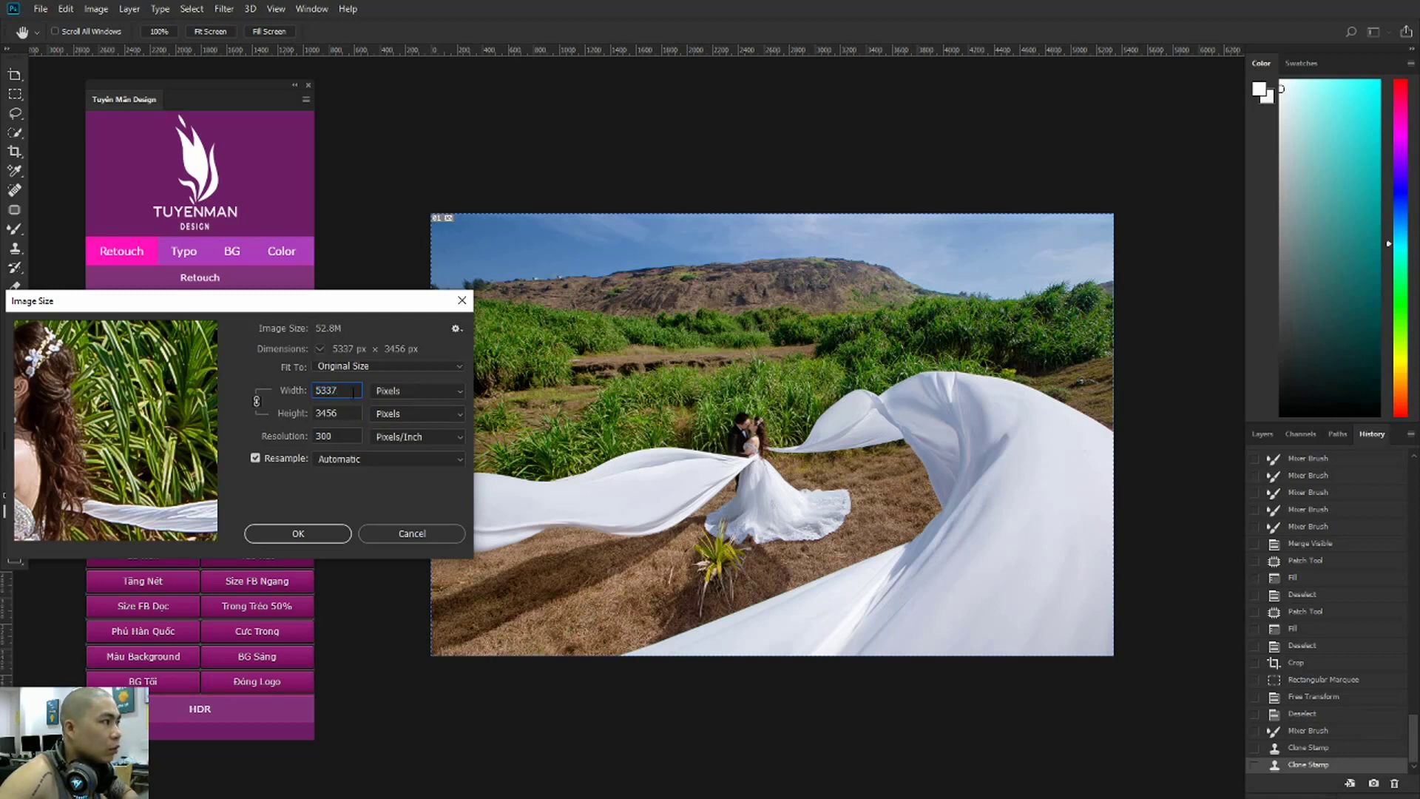
{"action": "double_click", "coordinate": [341, 393]}
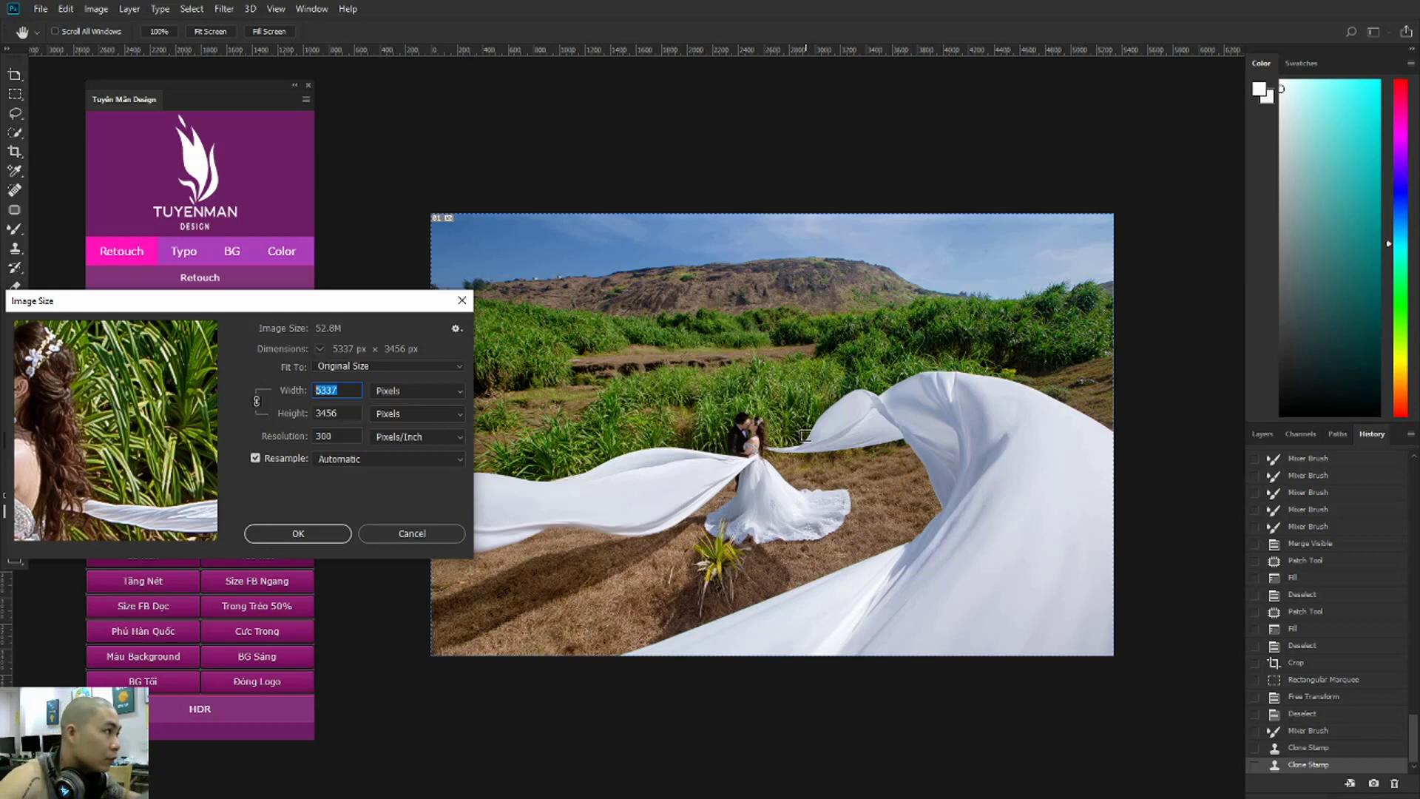
{"action": "type", "text": "2500"}
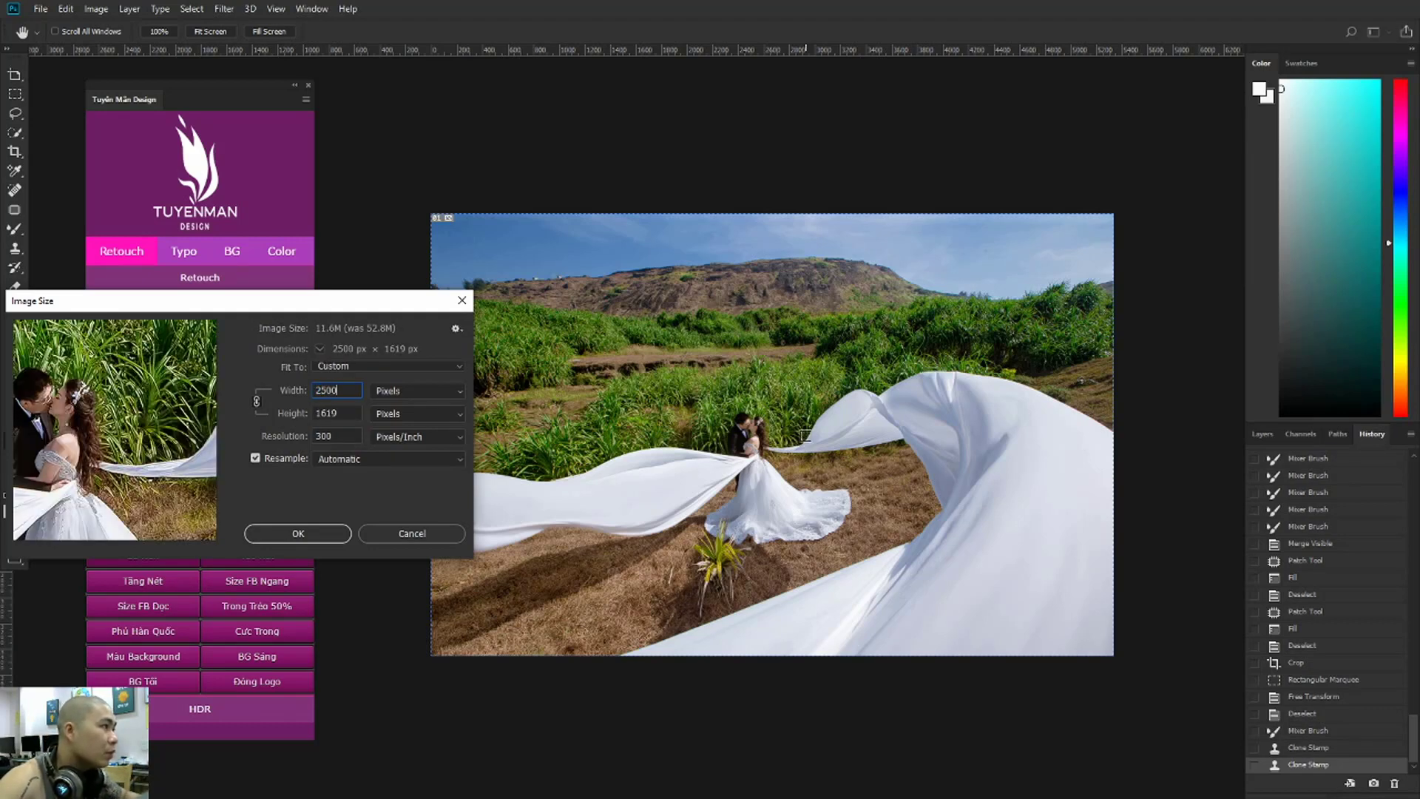
{"action": "key", "text": "Return"}
{"action": "left_click", "coordinate": [666, 448], "text": "ctrl"}
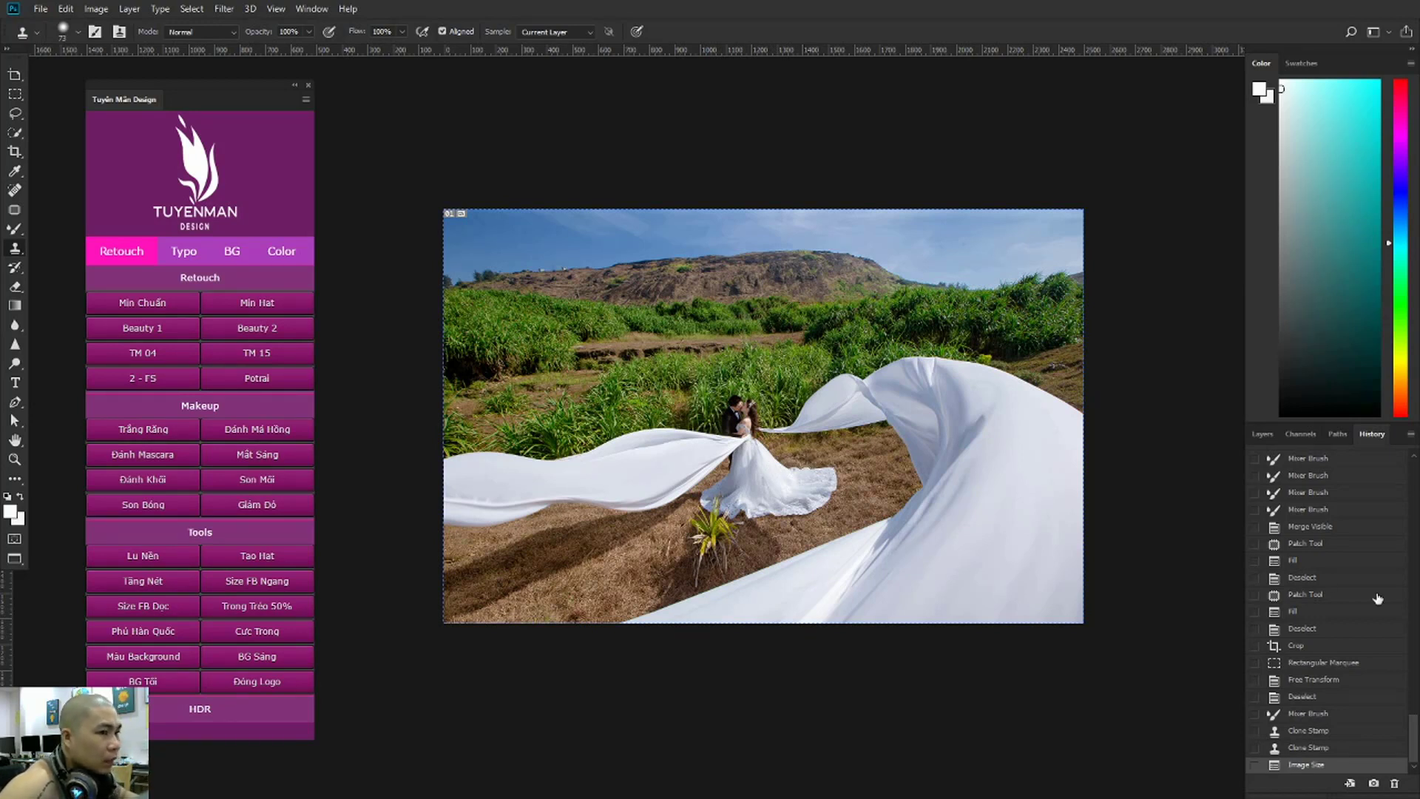
Show the Layers panel and apply Unsharp Mask: Amount 60%, Radius 1.2 px, Threshold 2.
{"action": "left_click", "coordinate": [1262, 436]}
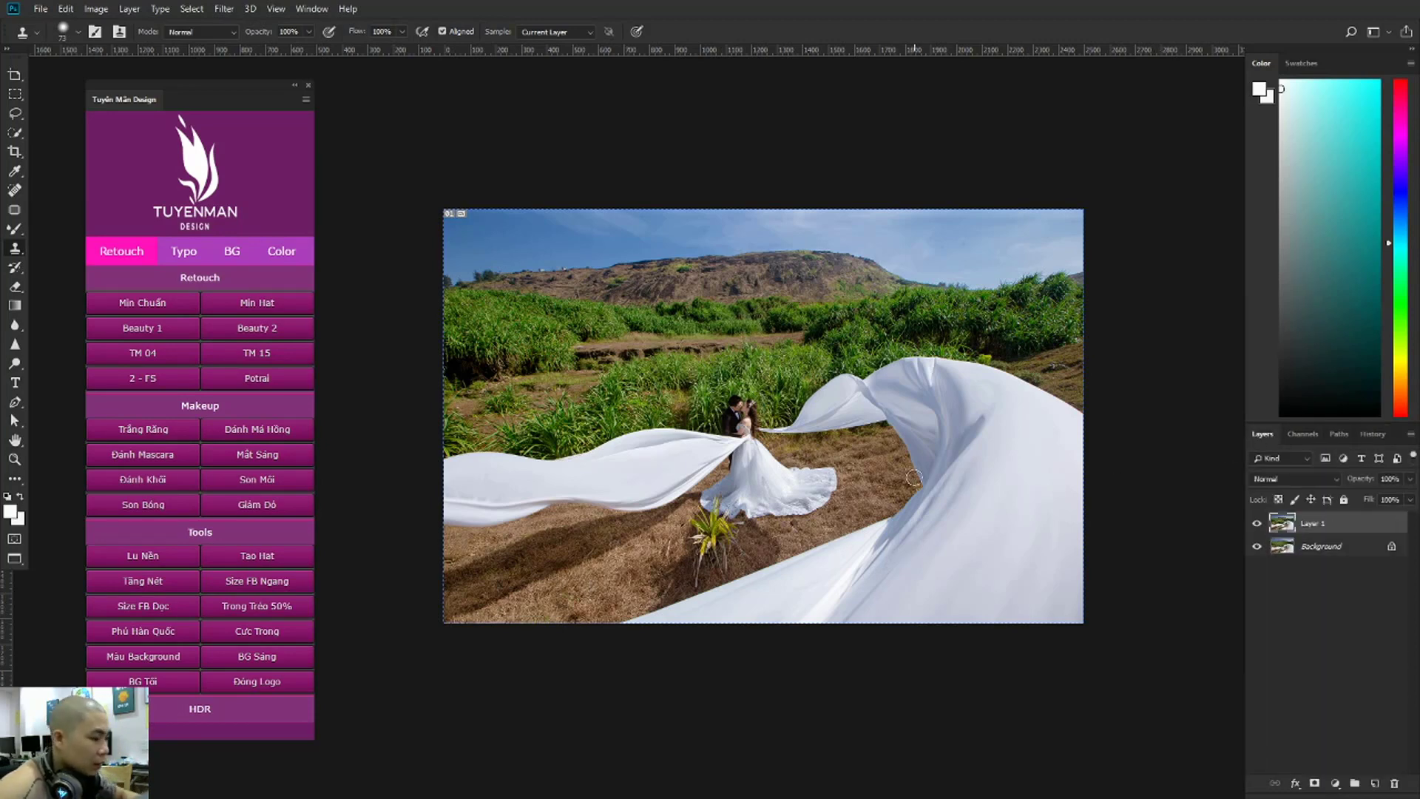
{"action": "key", "text": "alt+t"}
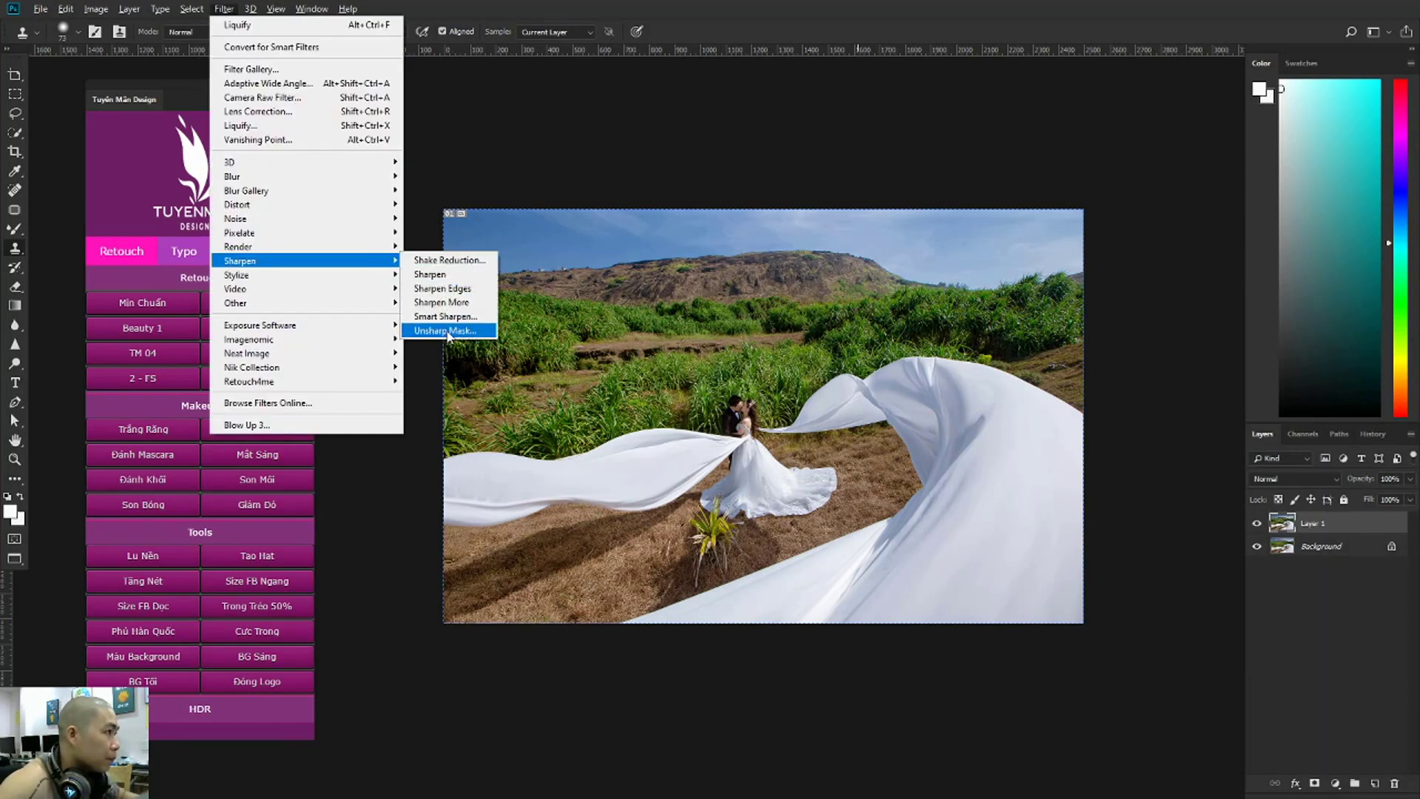
{"action": "left_click", "coordinate": [447, 330]}
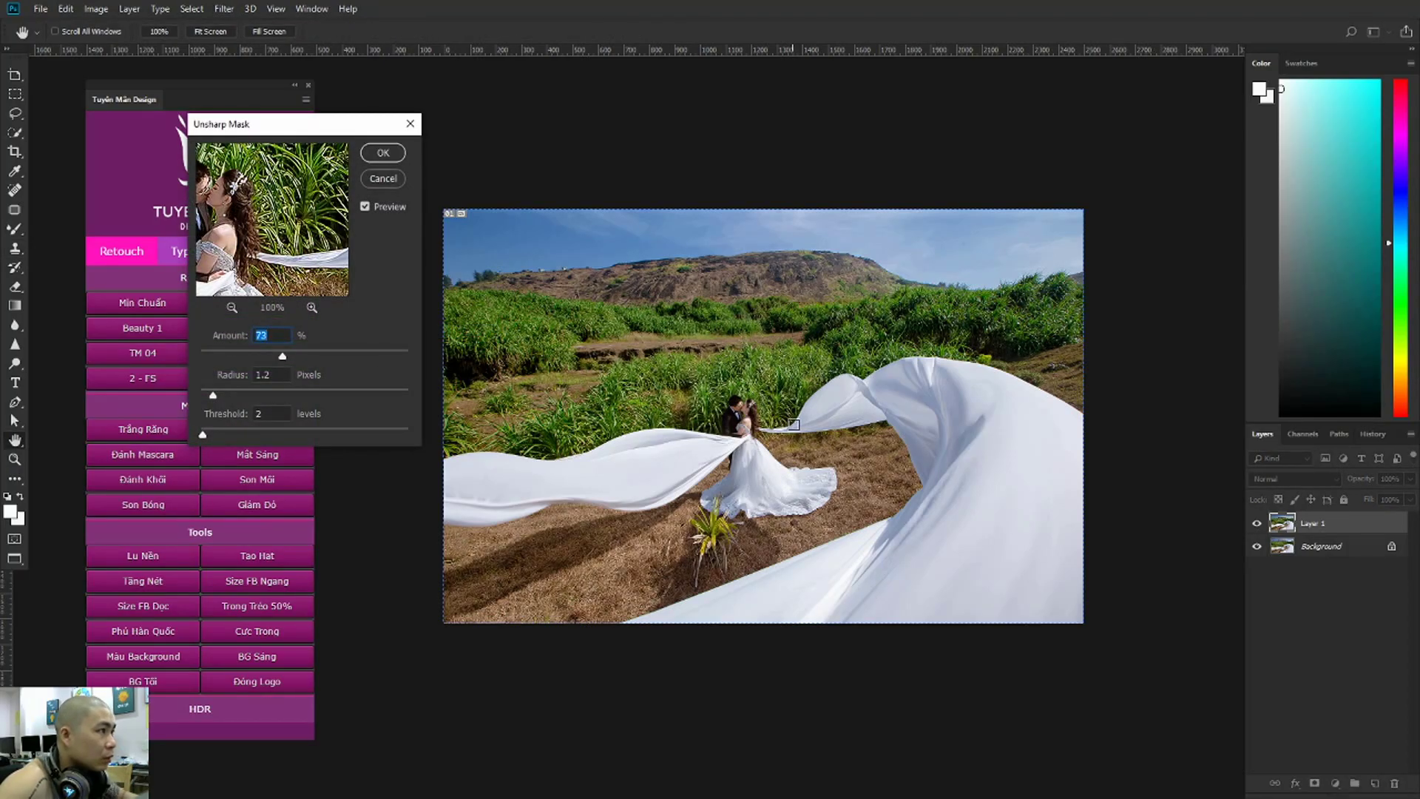
{"action": "scroll", "coordinate": [752, 411], "scroll_direction": "up", "scroll_amount": 2}
{"action": "scroll", "coordinate": [752, 411], "scroll_direction": "up", "scroll_amount": 2}
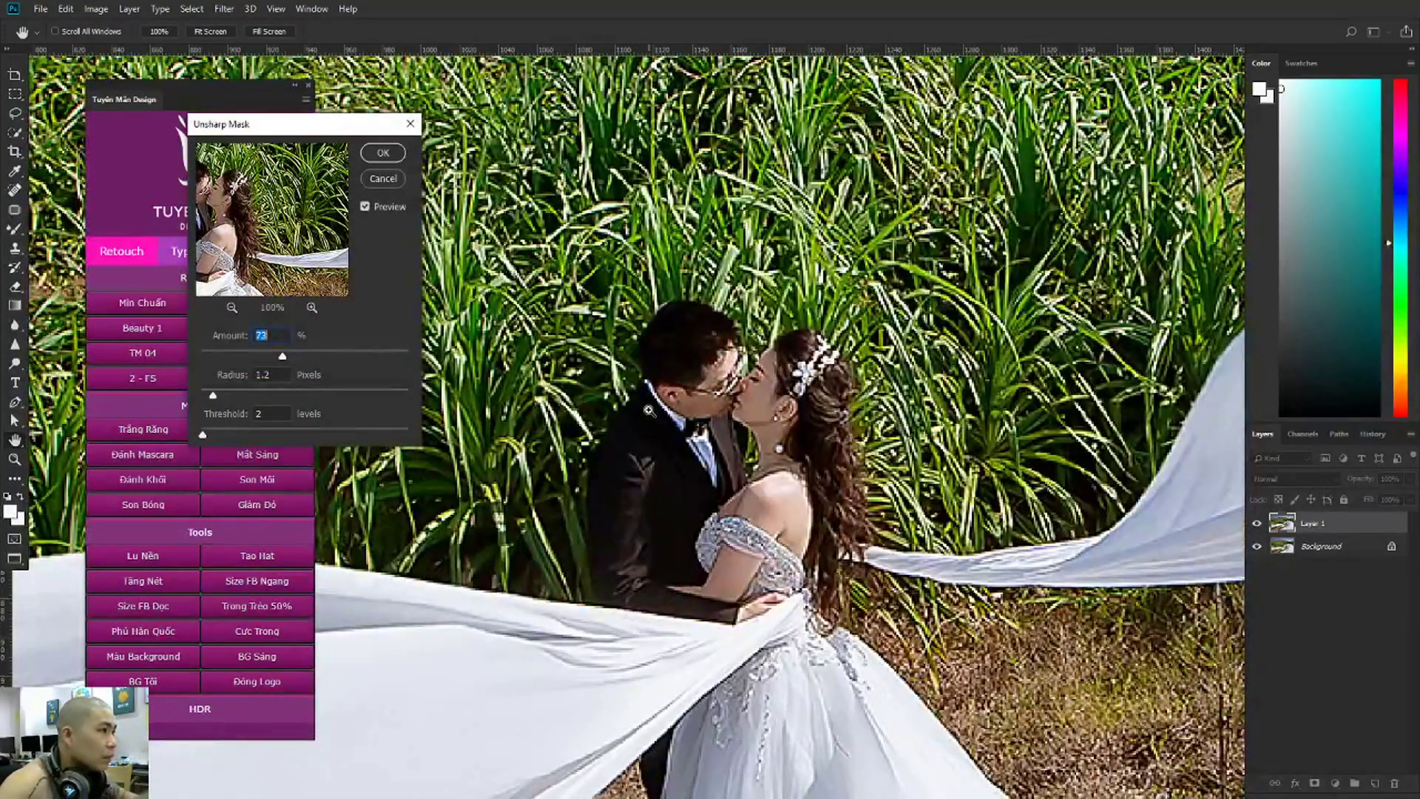
{"action": "scroll", "coordinate": [754, 407], "scroll_direction": "down", "scroll_amount": 2}
{"action": "scroll", "coordinate": [648, 409], "scroll_direction": "down", "scroll_amount": 1}
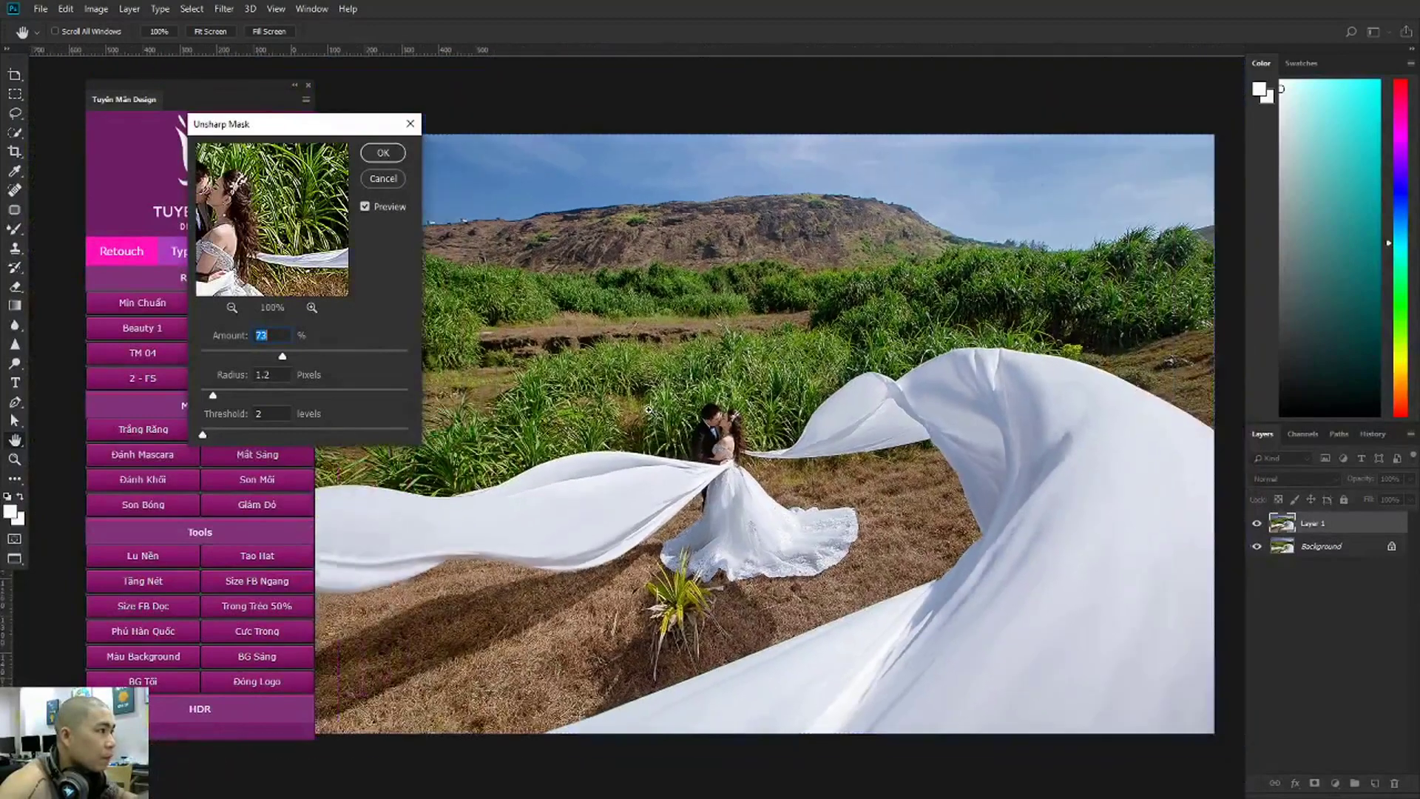
{"action": "scroll", "coordinate": [649, 409], "scroll_direction": "down", "scroll_amount": 1}
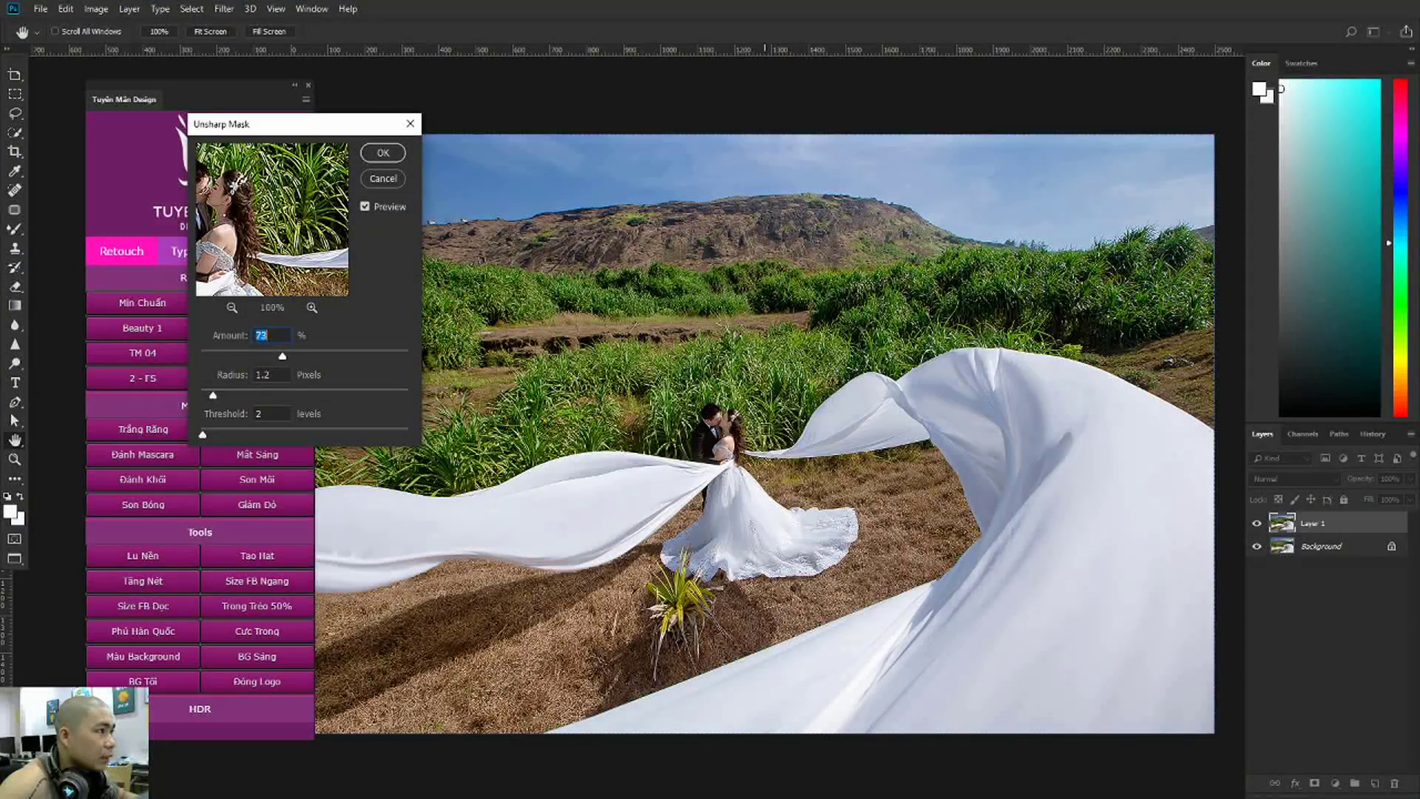
{"action": "scroll", "coordinate": [686, 427], "scroll_direction": "down", "scroll_amount": 1}
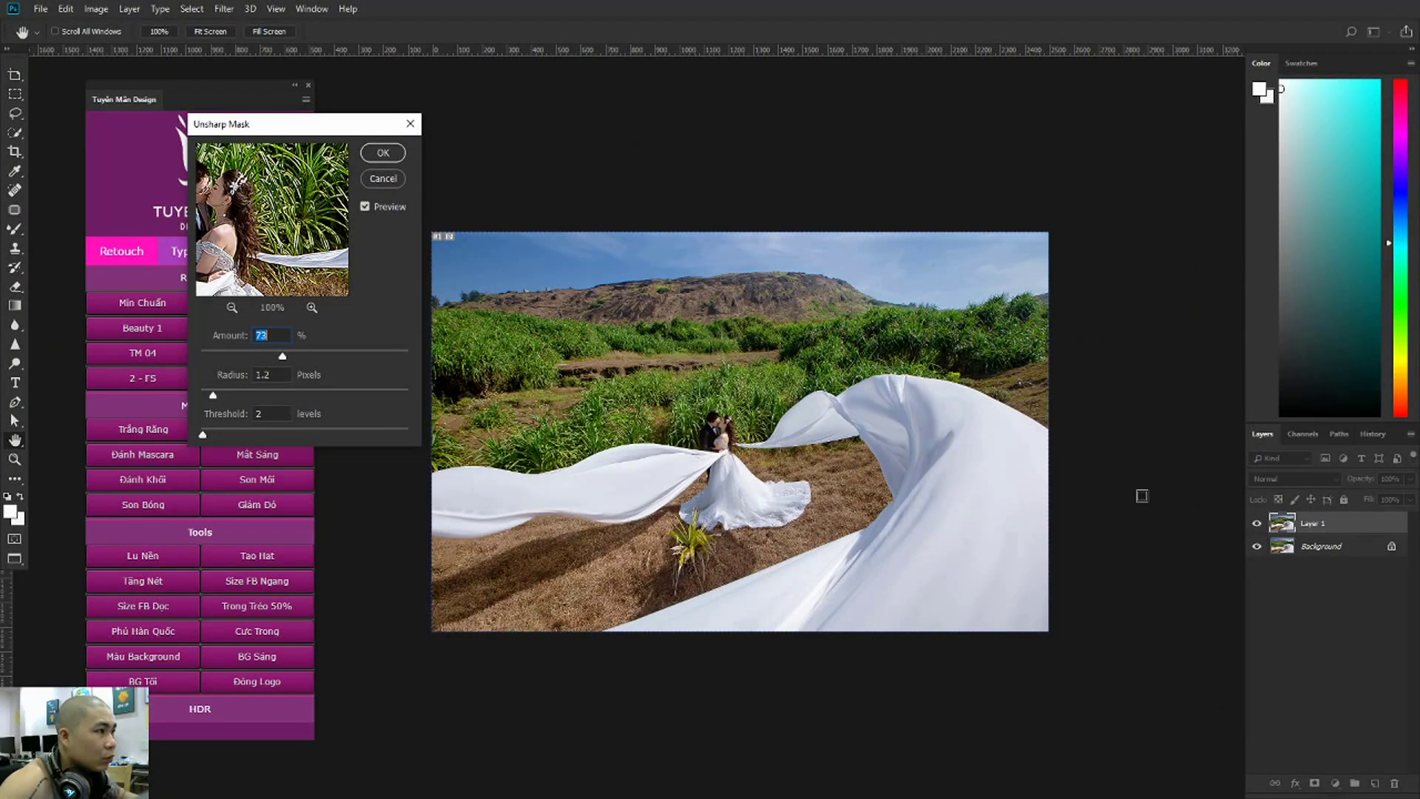
{"action": "scroll", "coordinate": [706, 436], "scroll_direction": "up", "scroll_amount": 1}
{"action": "type", "text": "60"}
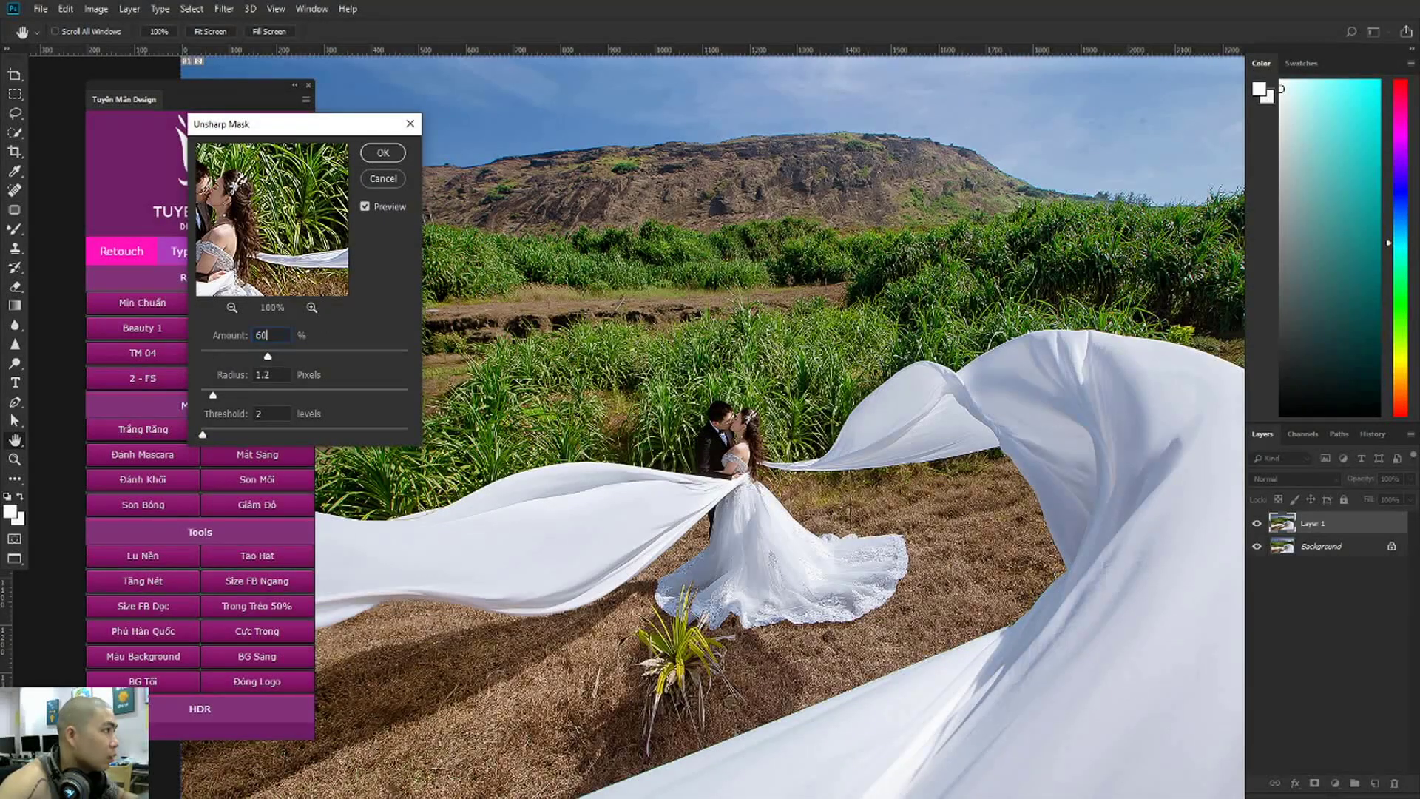
{"action": "key", "text": "Return"}
{"action": "key", "text": "s"}
{"action": "scroll", "coordinate": [718, 441], "scroll_direction": "up", "scroll_amount": 2}
{"action": "scroll", "coordinate": [719, 441], "scroll_direction": "up", "scroll_amount": 1}
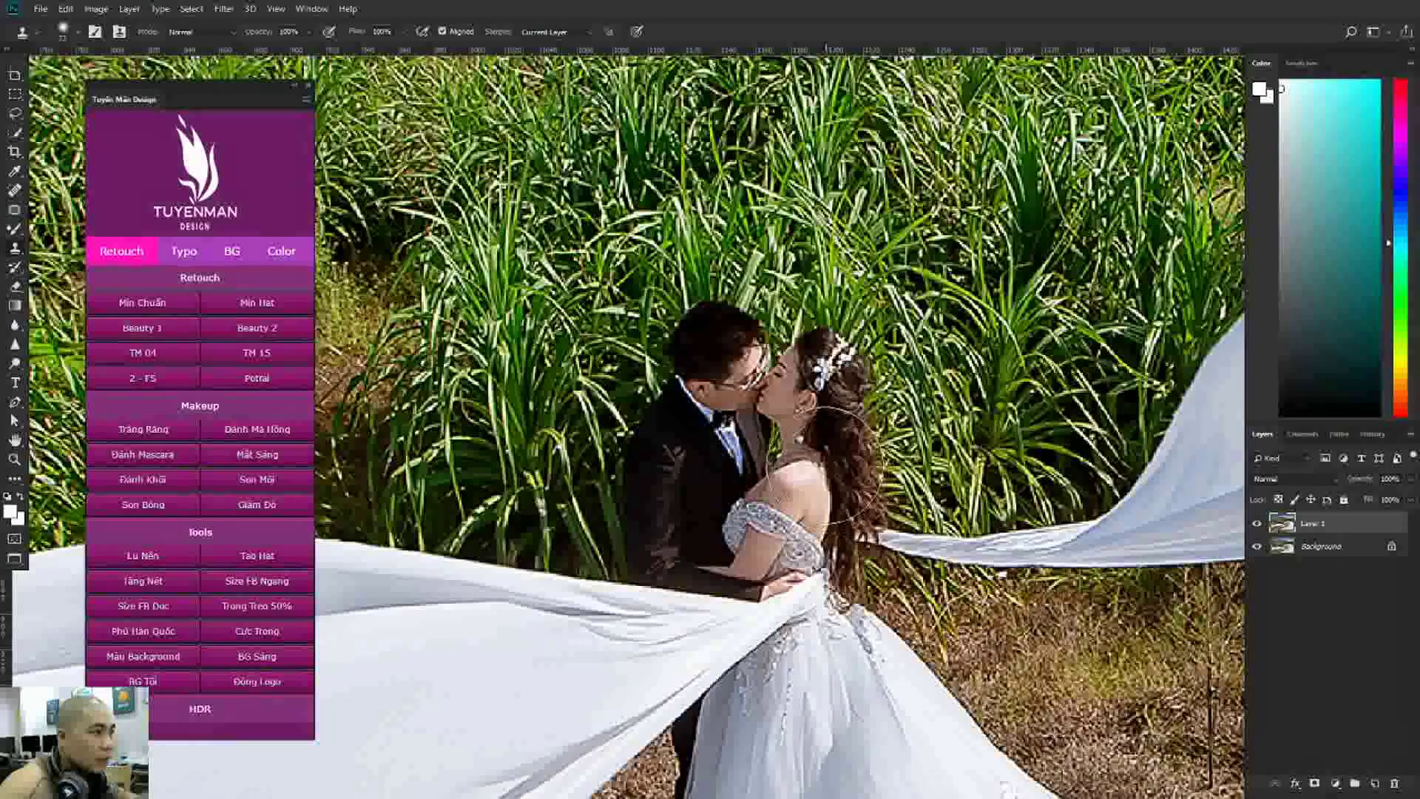
Select the Eraser and merge the erased layer into the Background.
{"action": "scroll", "coordinate": [533, 562], "scroll_direction": "down", "scroll_amount": 1}
{"action": "scroll", "coordinate": [533, 562], "scroll_direction": "down", "scroll_amount": 3}
{"action": "key", "text": "e"}
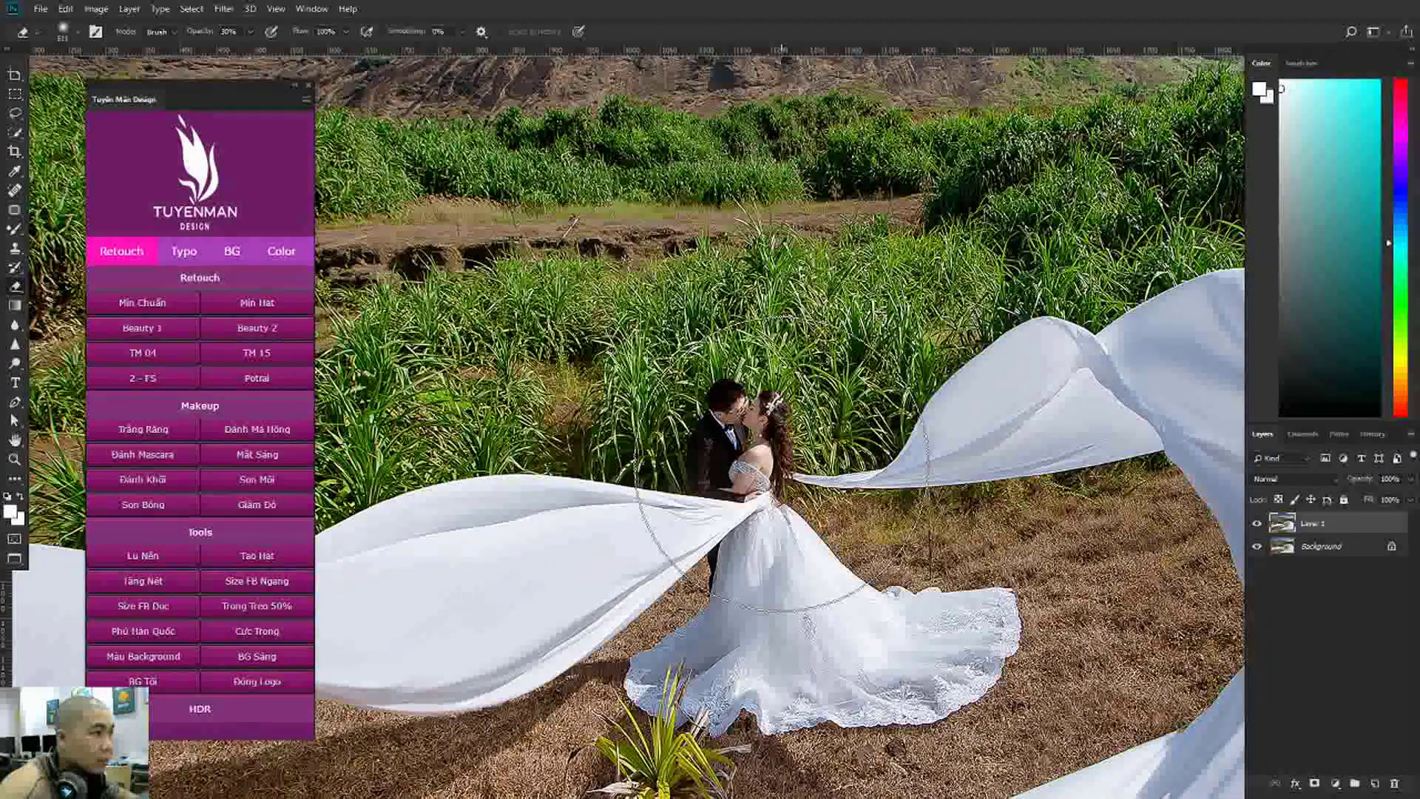
{"action": "scroll", "coordinate": [721, 481], "scroll_direction": "down", "scroll_amount": 3}
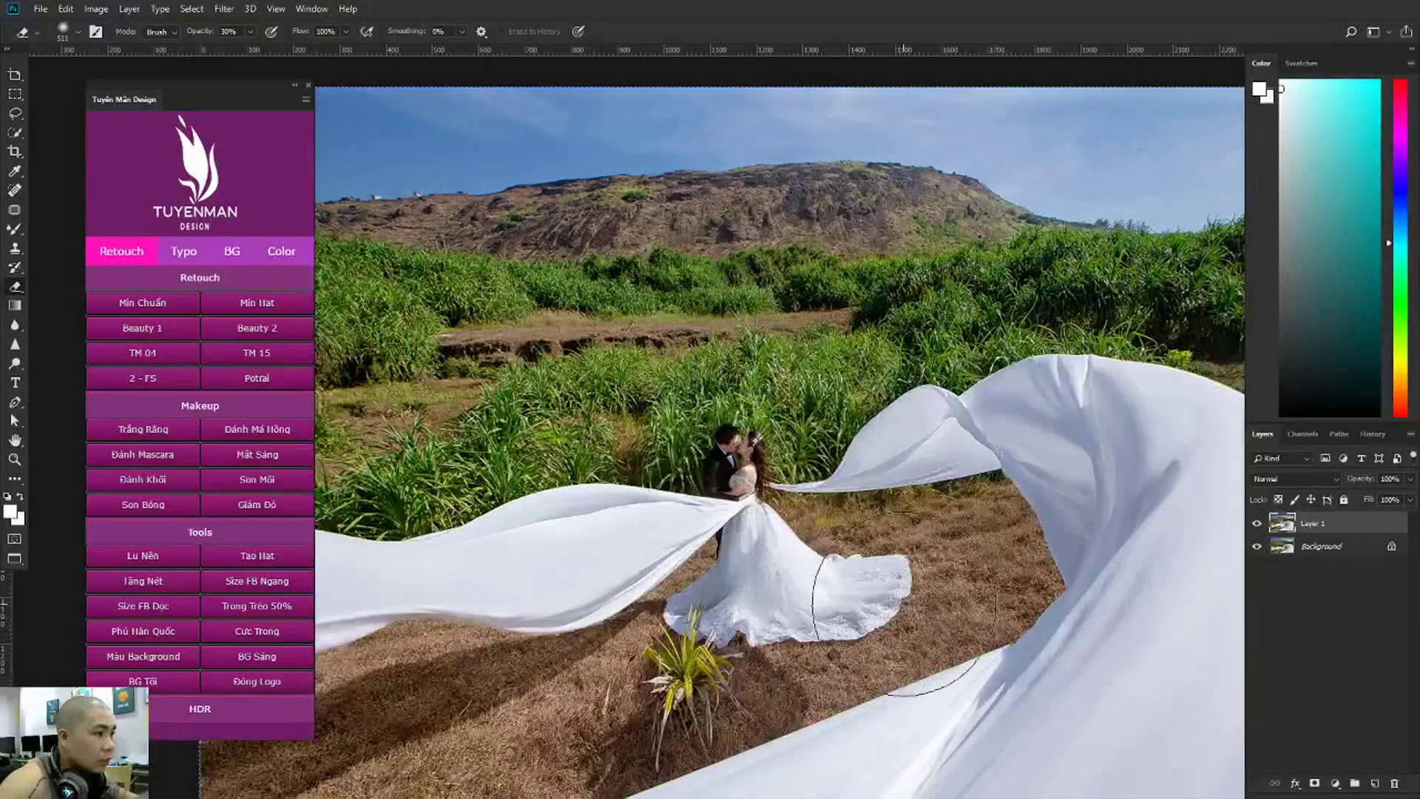
{"action": "scroll", "coordinate": [851, 562], "scroll_direction": "down", "scroll_amount": 1}
{"action": "key", "text": "ctrl+e"}
Duplicate the Background photo into a new Layer 1.
{"action": "scroll", "coordinate": [814, 518], "scroll_direction": "down", "scroll_amount": 1}
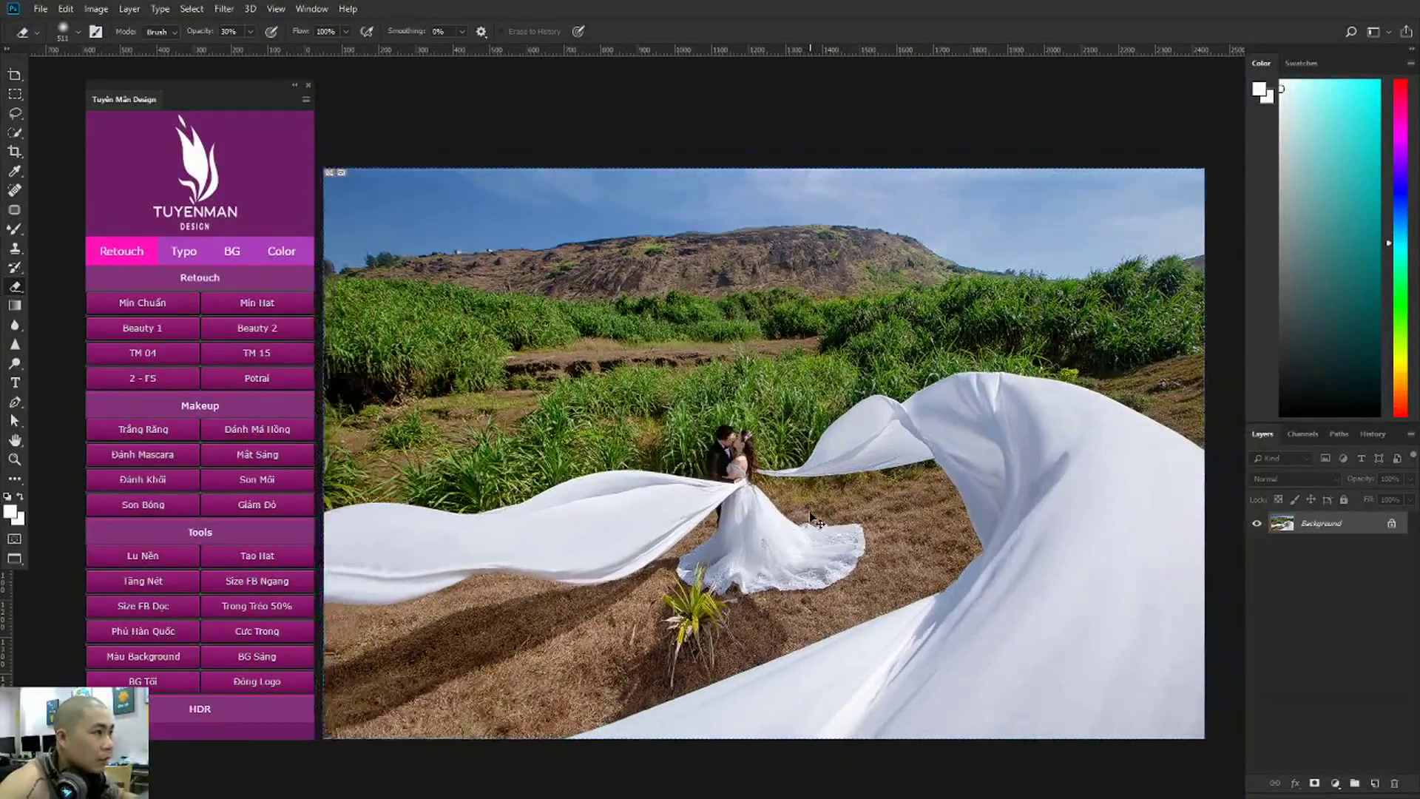
{"action": "scroll", "coordinate": [814, 517], "scroll_direction": "down", "scroll_amount": 1}
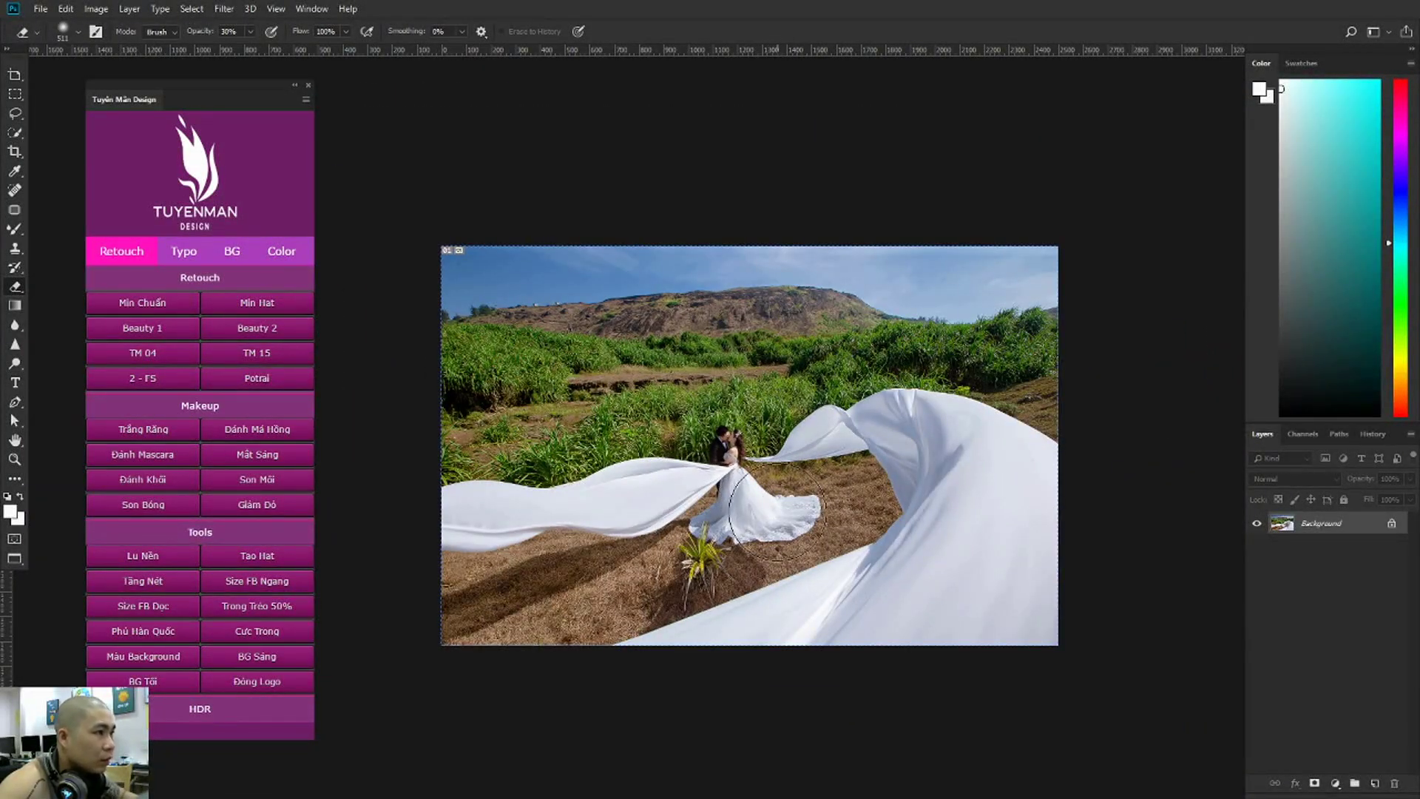
{"action": "scroll", "coordinate": [697, 486], "scroll_direction": "up", "scroll_amount": 1}
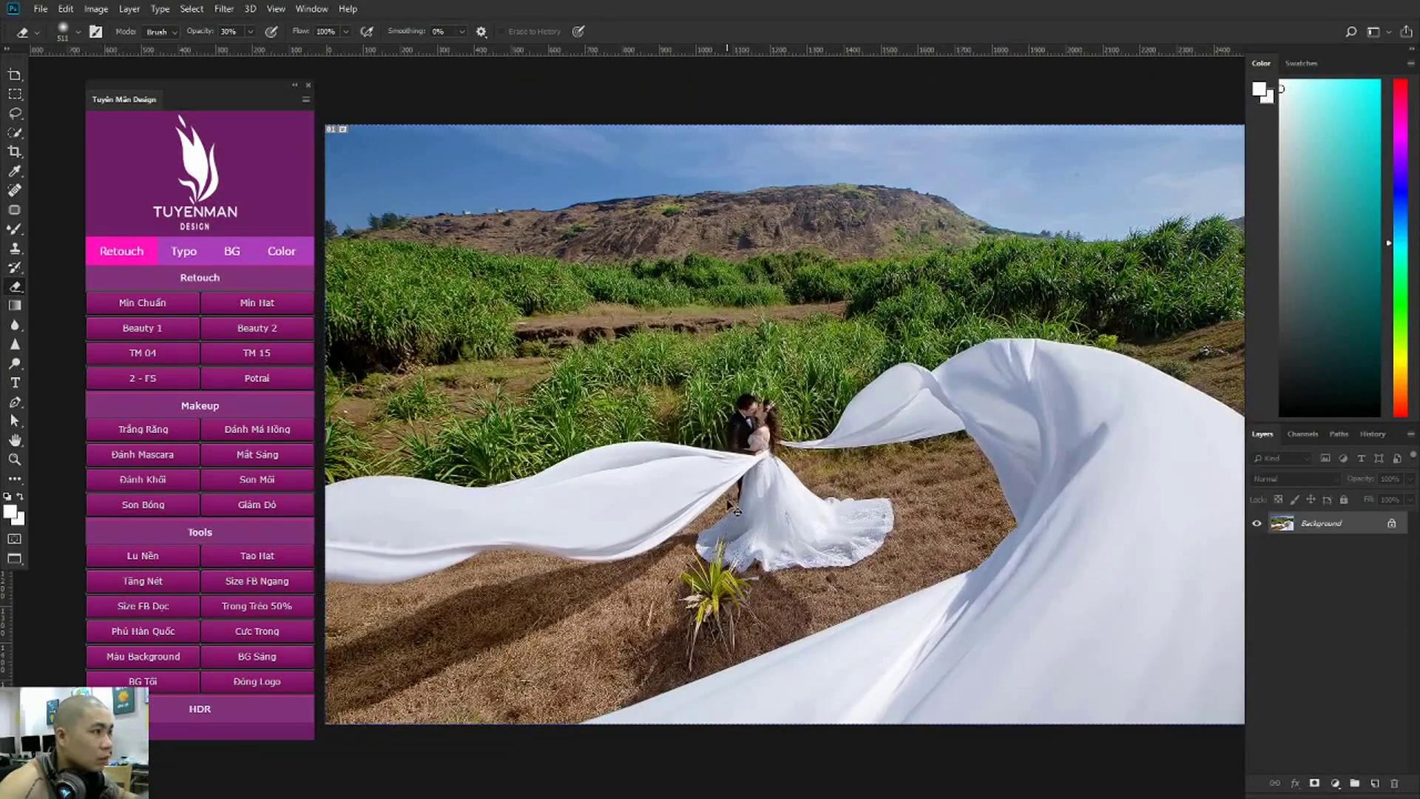
{"action": "scroll", "coordinate": [732, 507], "scroll_direction": "down", "scroll_amount": 1}
{"action": "key", "text": "ctrl+j"}
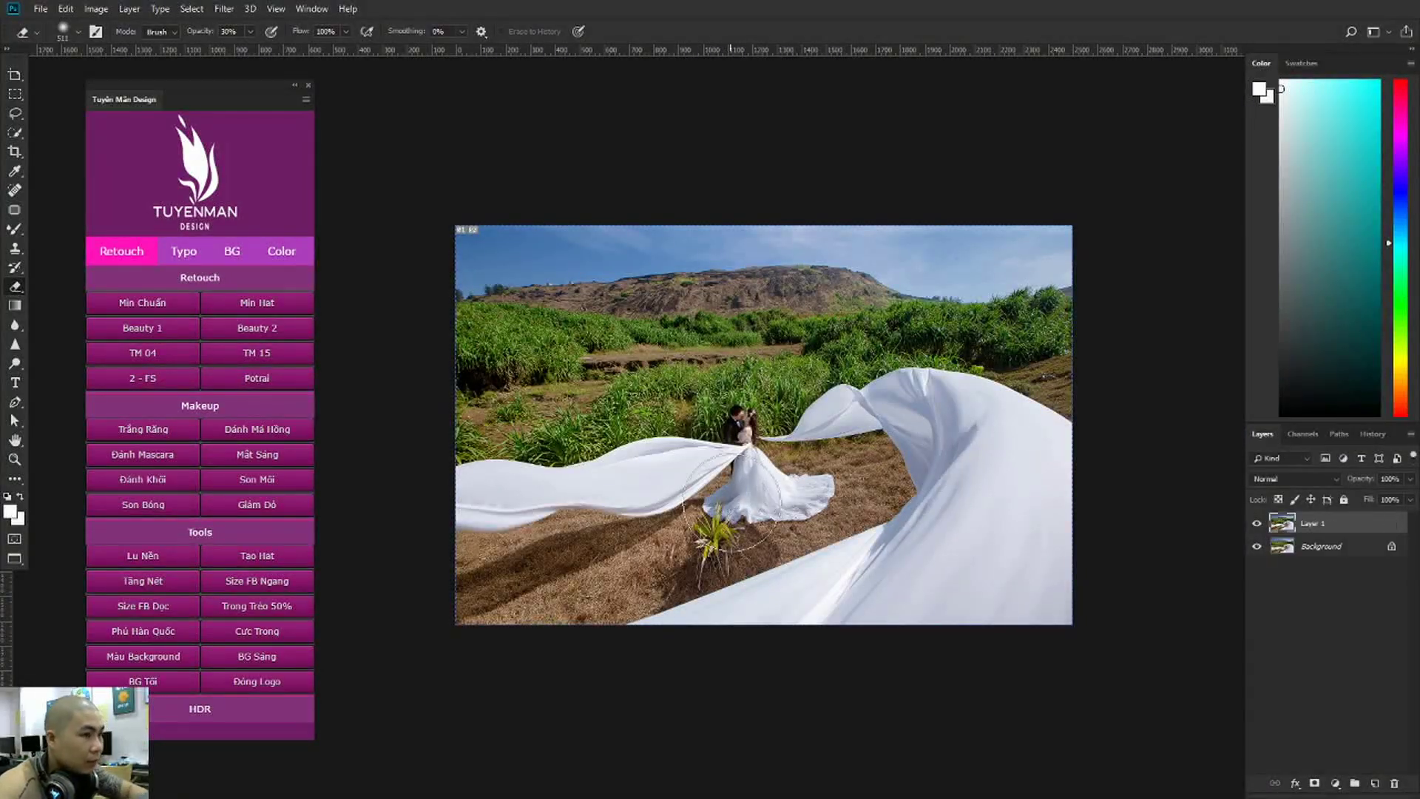
In Camera Raw Effects, set Grain Amount 5, Size 0 and Roughness 5.
{"action": "key", "text": "ctrl+shift+a"}
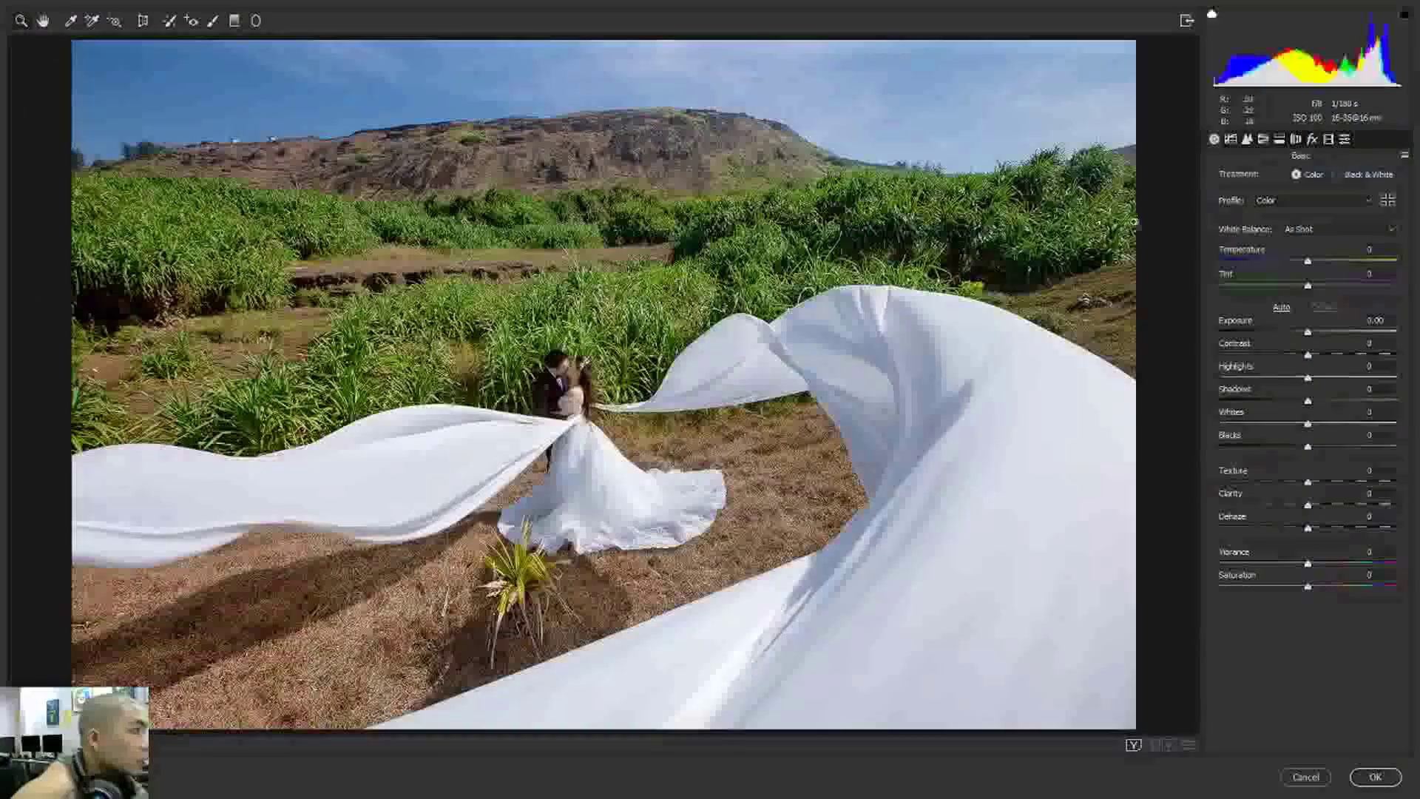
{"action": "left_click", "coordinate": [1313, 140]}
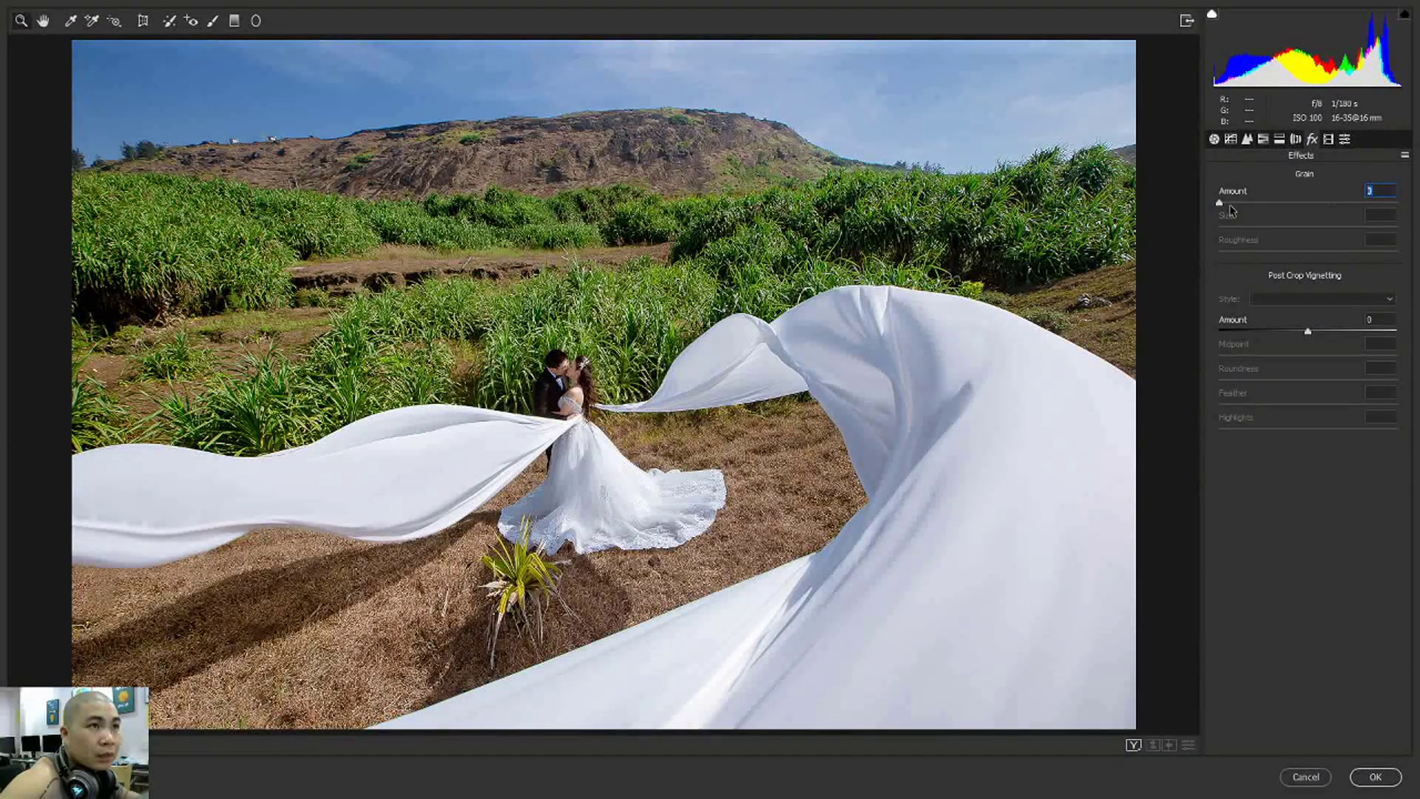
{"action": "type", "text": "6"}
{"action": "key", "text": "Tab"}
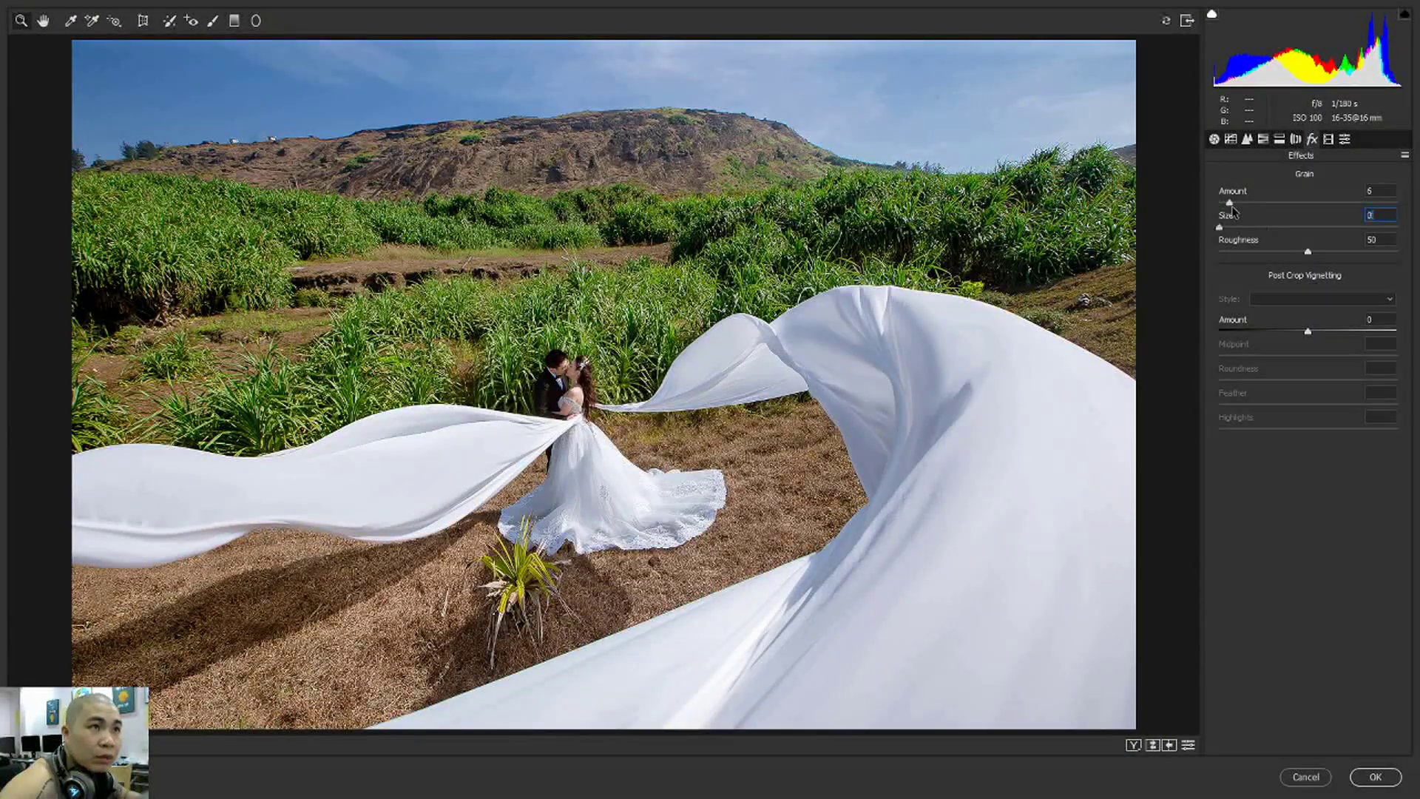
{"action": "key", "text": "ctrl+plus"}
{"action": "key", "text": "ctrl+plus"}
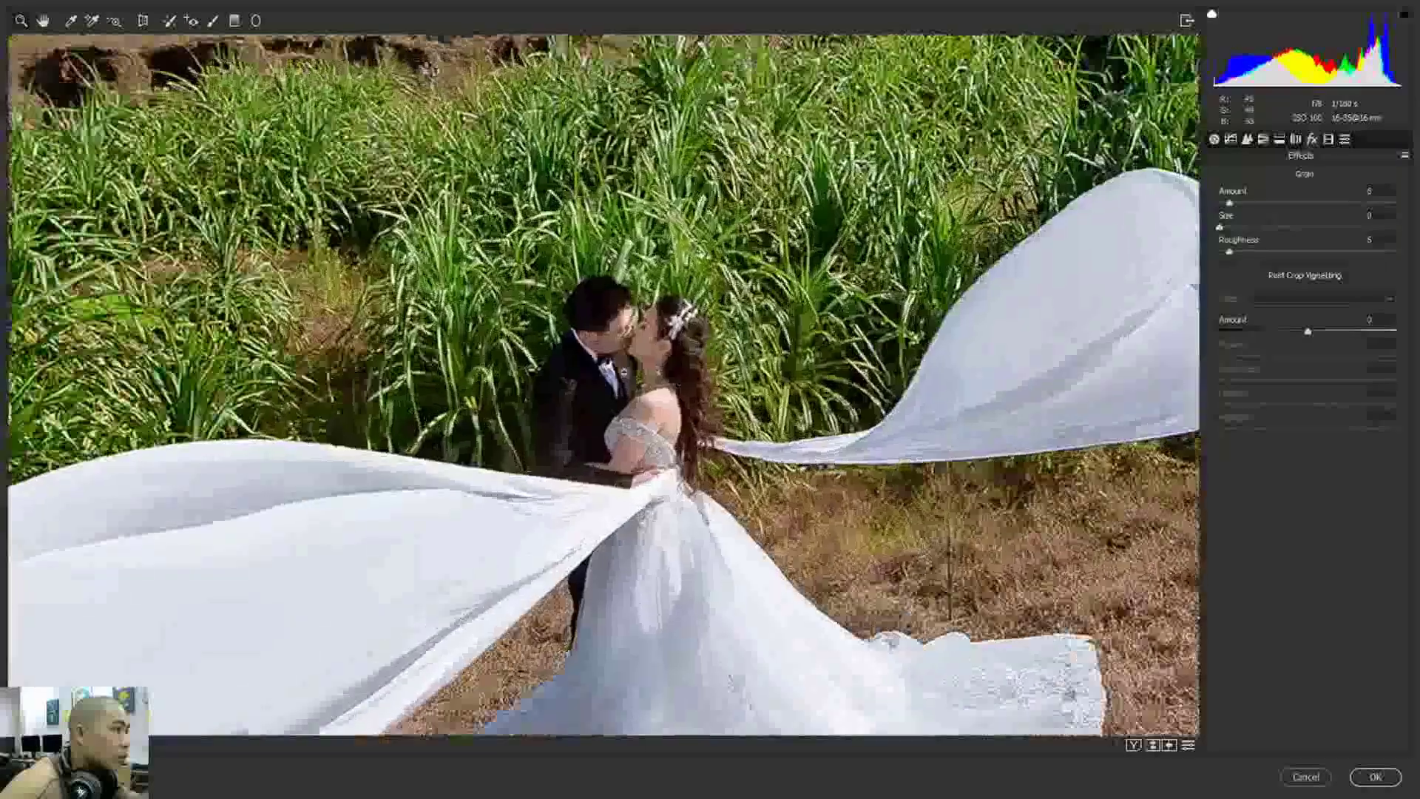
{"action": "key", "text": "ctrl+plus"}
{"action": "key", "text": "shift+Tab"}
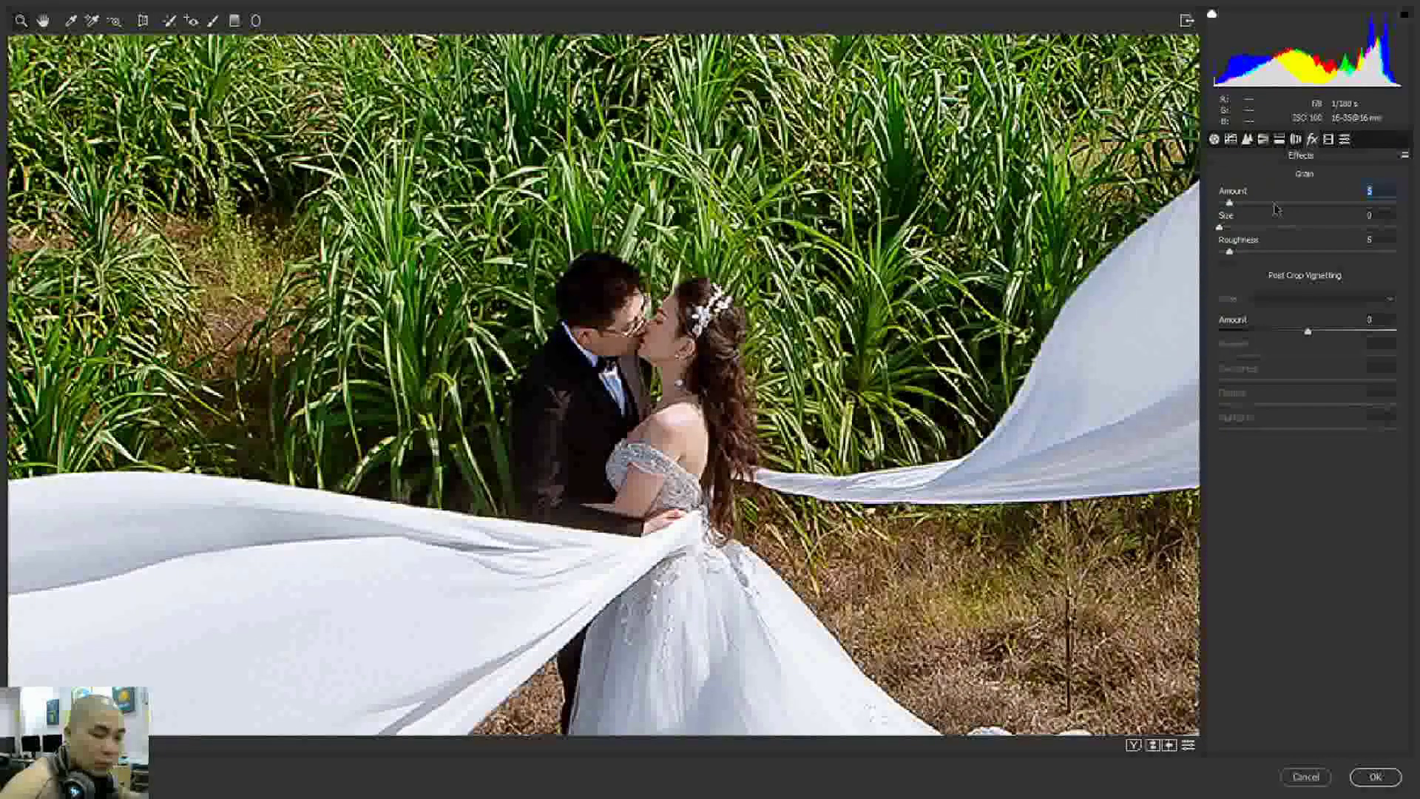
{"action": "key", "text": "Tab"}
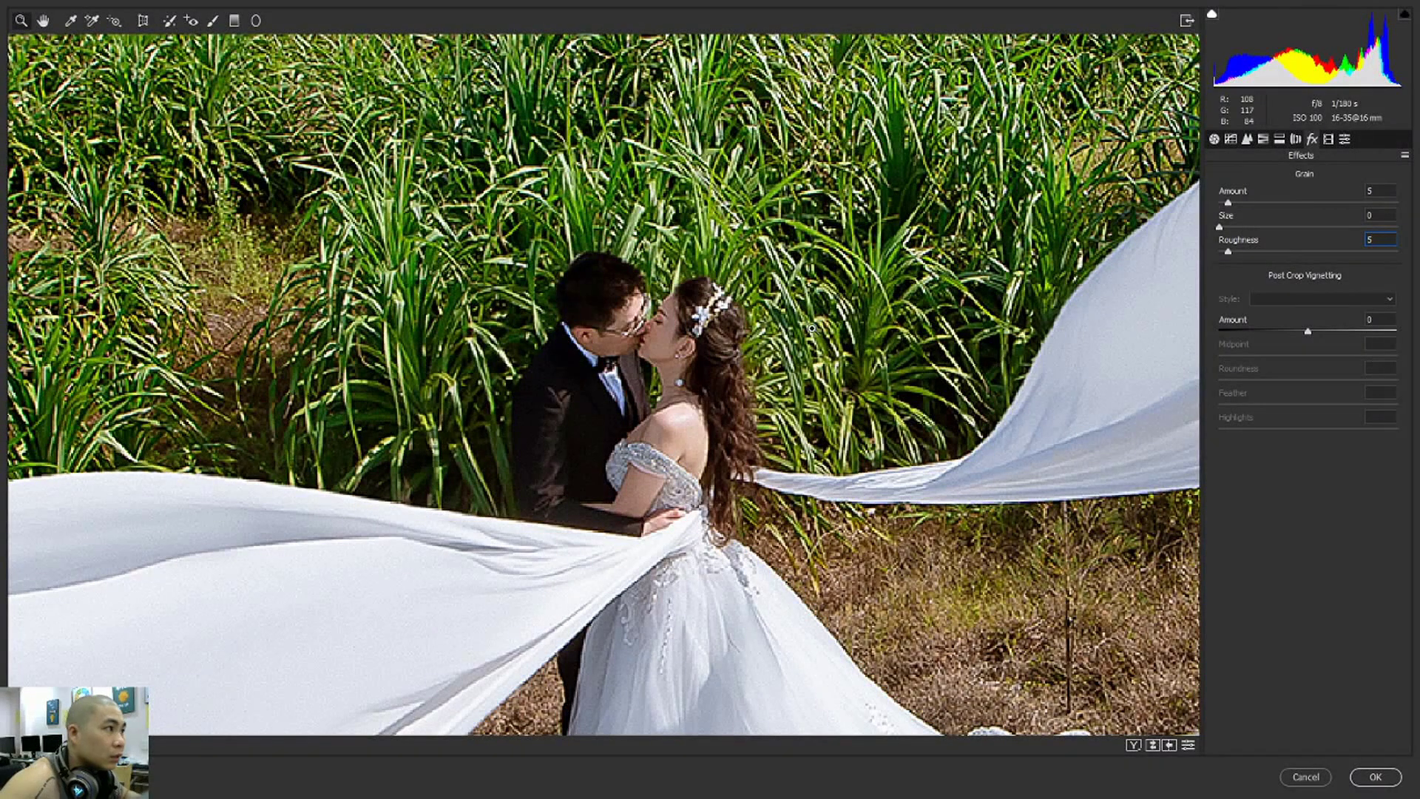
{"action": "key", "text": "ctrl+0"}
{"action": "key", "text": "ctrl+0"}
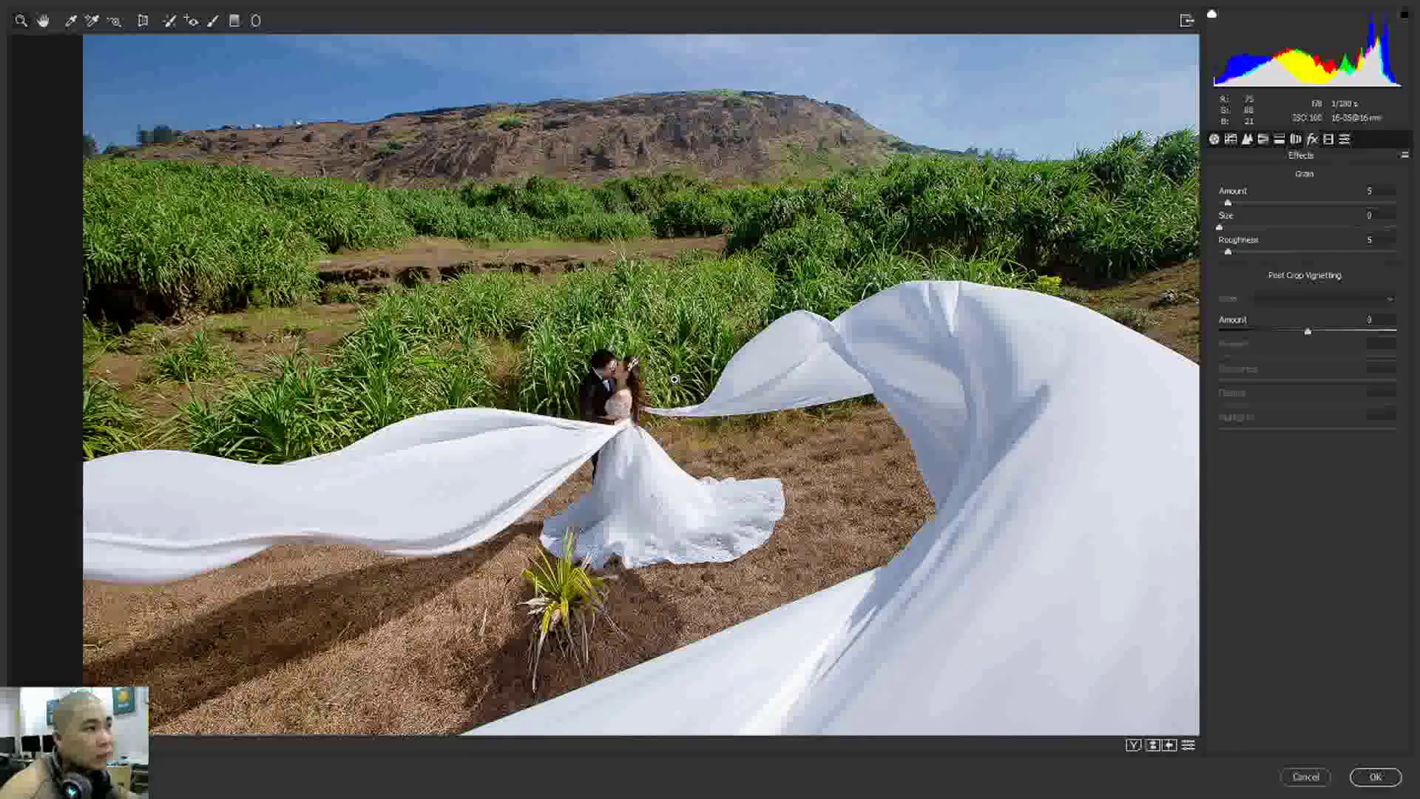
Apply the grain, check it up close on the couple, then merge Layer 1 down.
{"action": "key", "text": "f"}
{"action": "key", "text": "Return"}
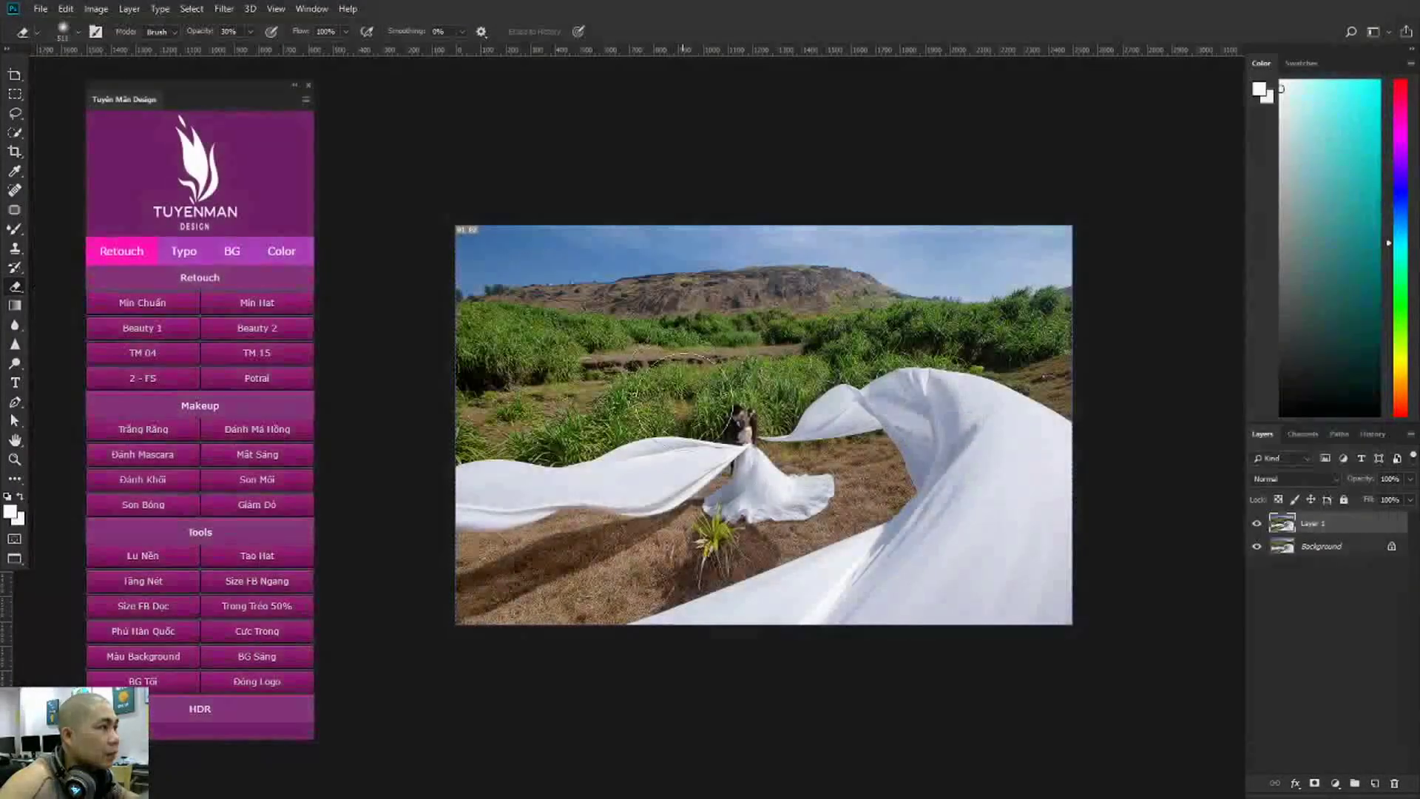
{"action": "left_click", "coordinate": [709, 452], "text": "ctrl"}
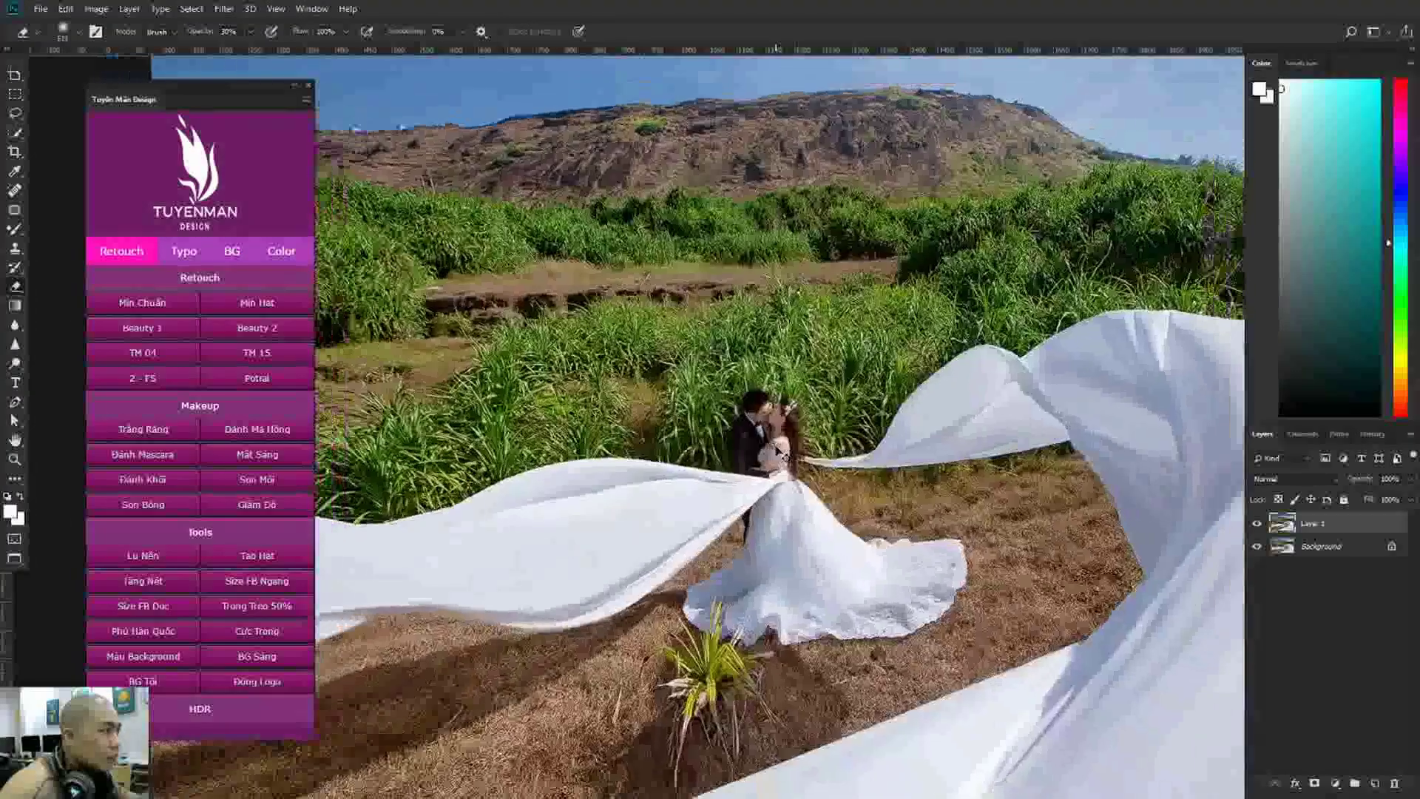
{"action": "key", "text": "ctrl+0"}
{"action": "key", "text": "ctrl+e"}
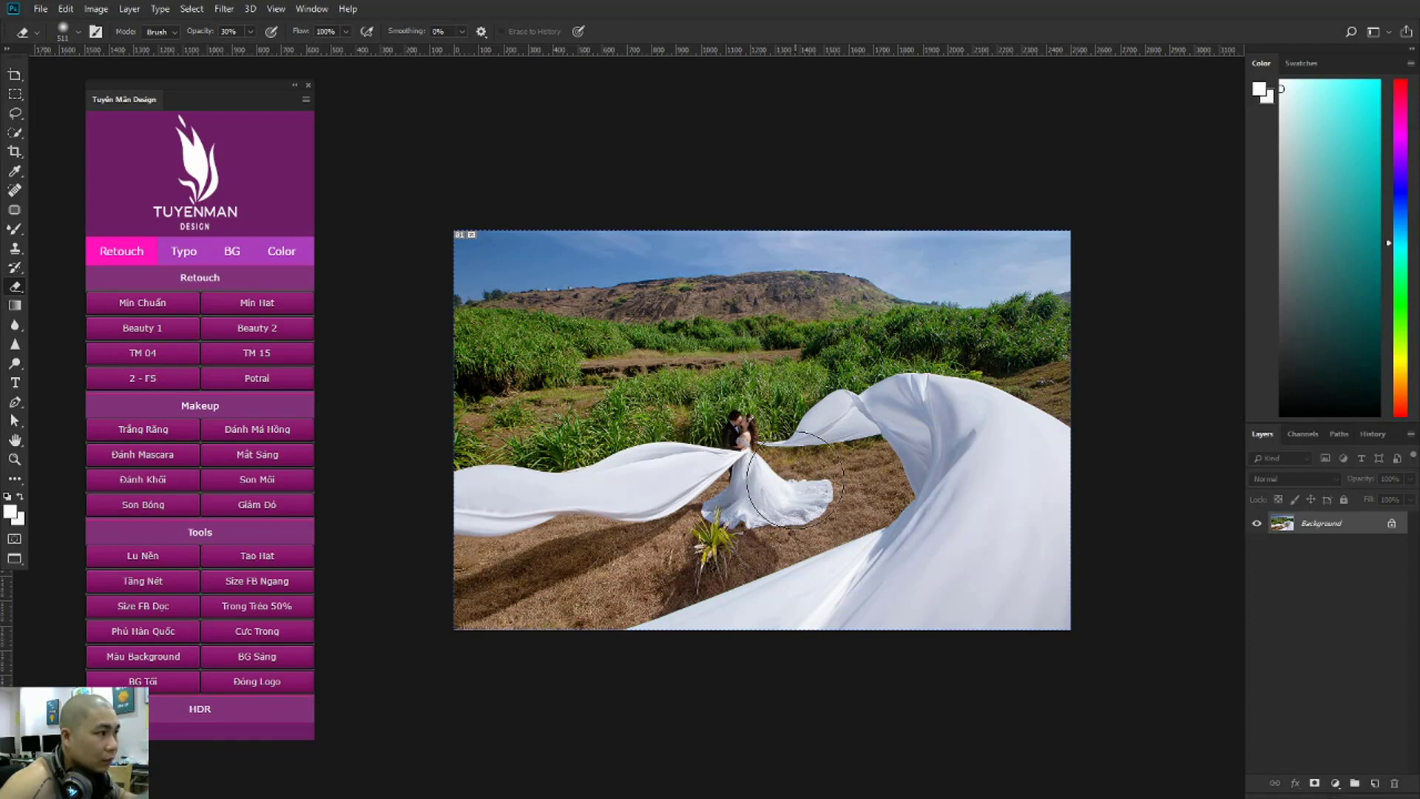
Save a copy of the wedding photo as a PNG file in Downloads.
{"action": "key", "text": "ctrl+shift+s"}
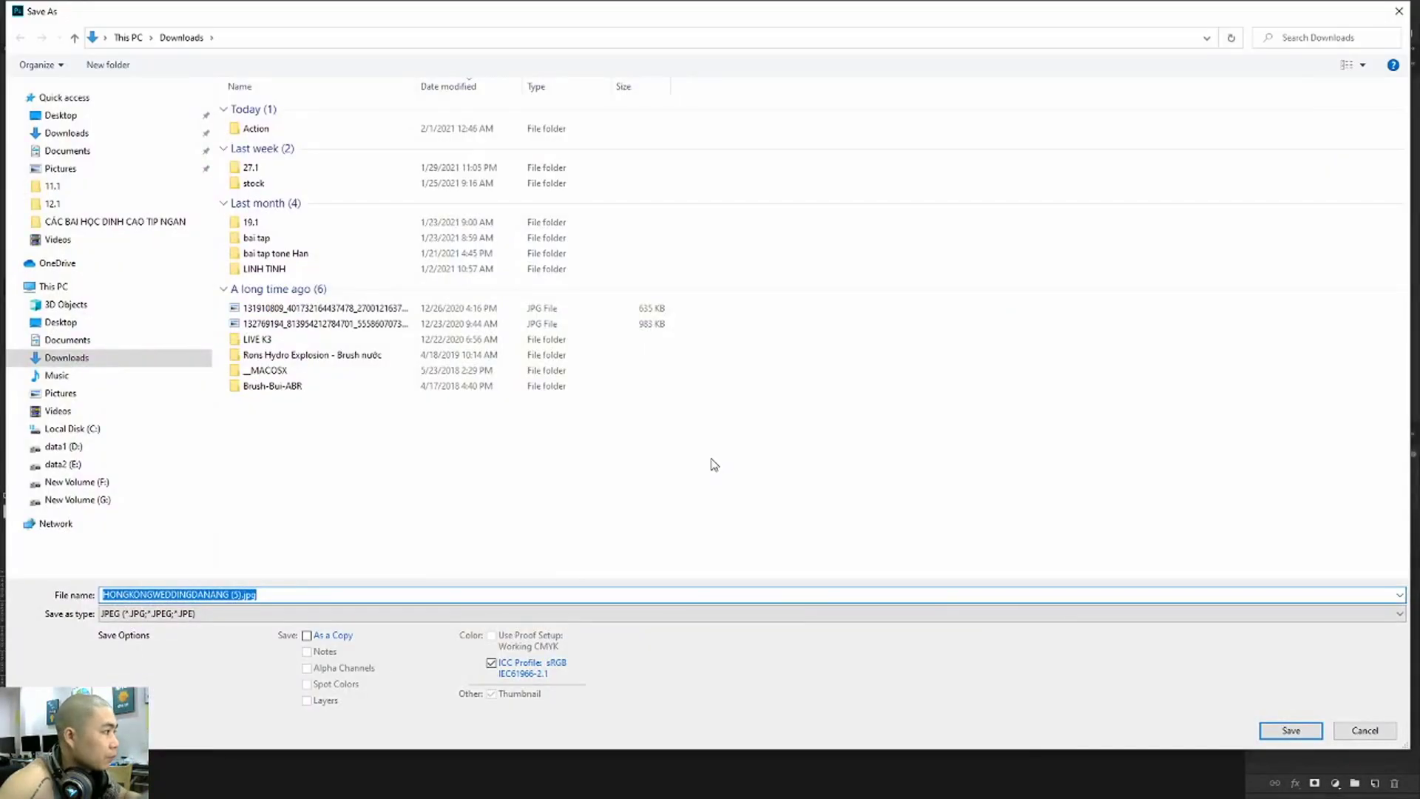
{"action": "key", "text": "Tab"}
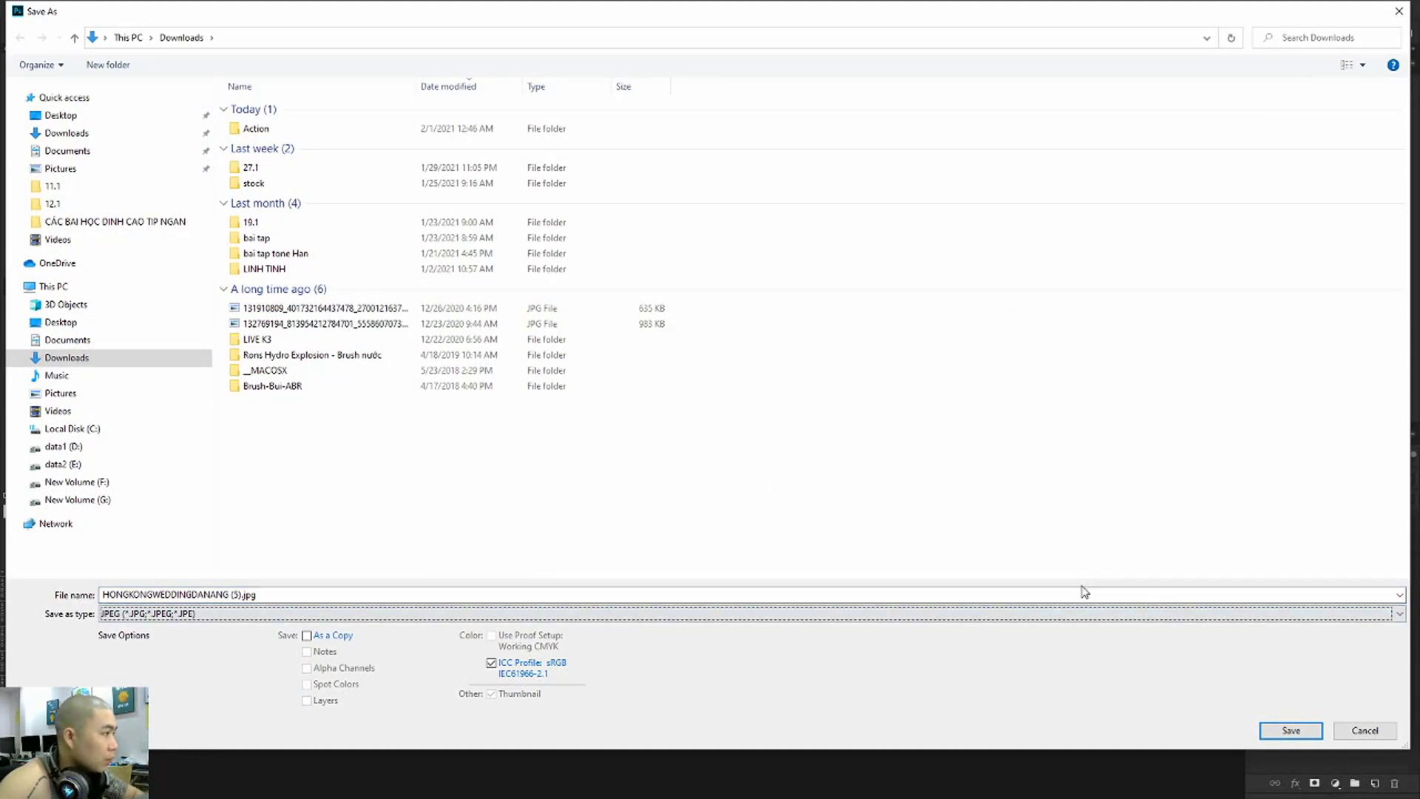
{"action": "scroll", "coordinate": [264, 613], "scroll_direction": "down", "scroll_amount": 4}
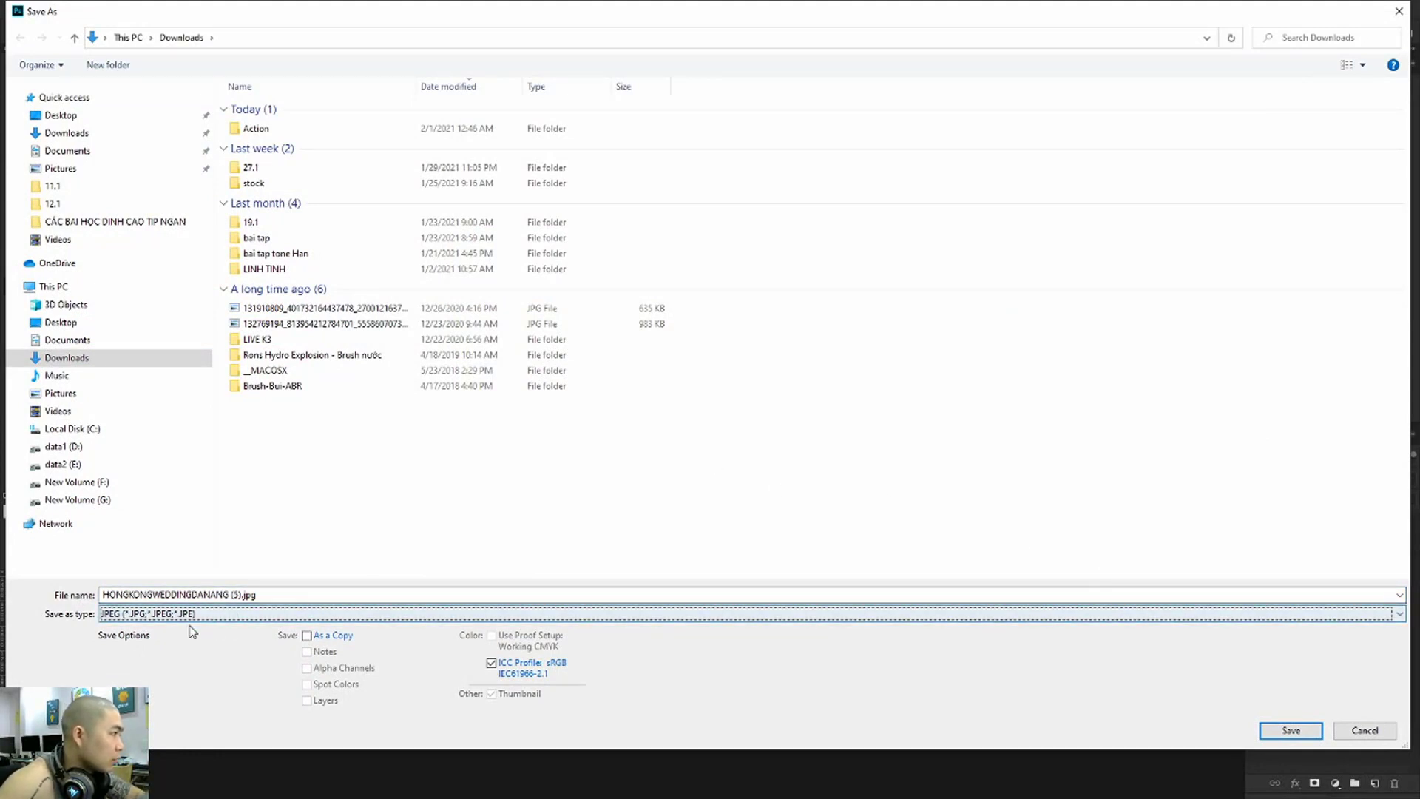
{"action": "key", "text": "Down"}
{"action": "key", "text": "Down"}
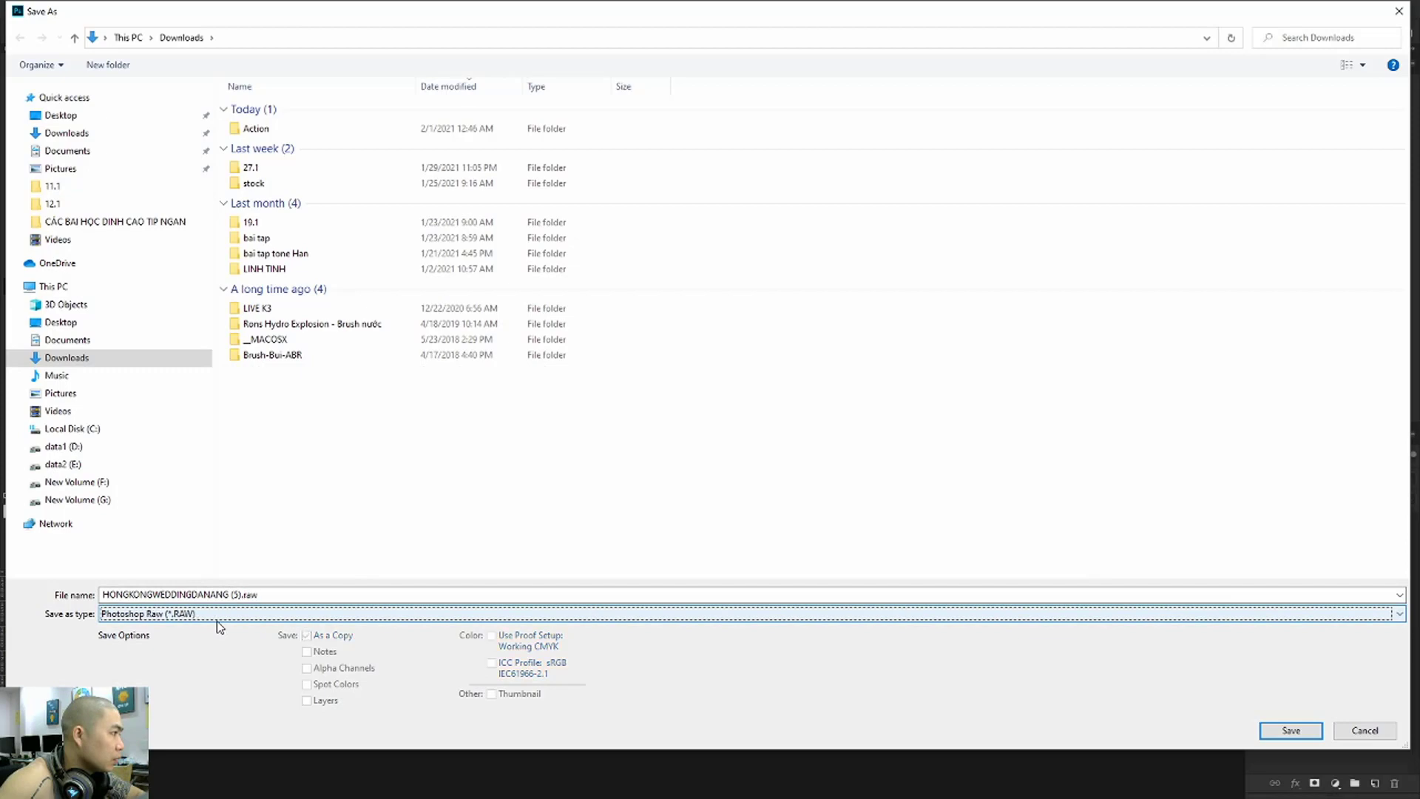
{"action": "key", "text": "Down"}
{"action": "key", "text": "Down"}
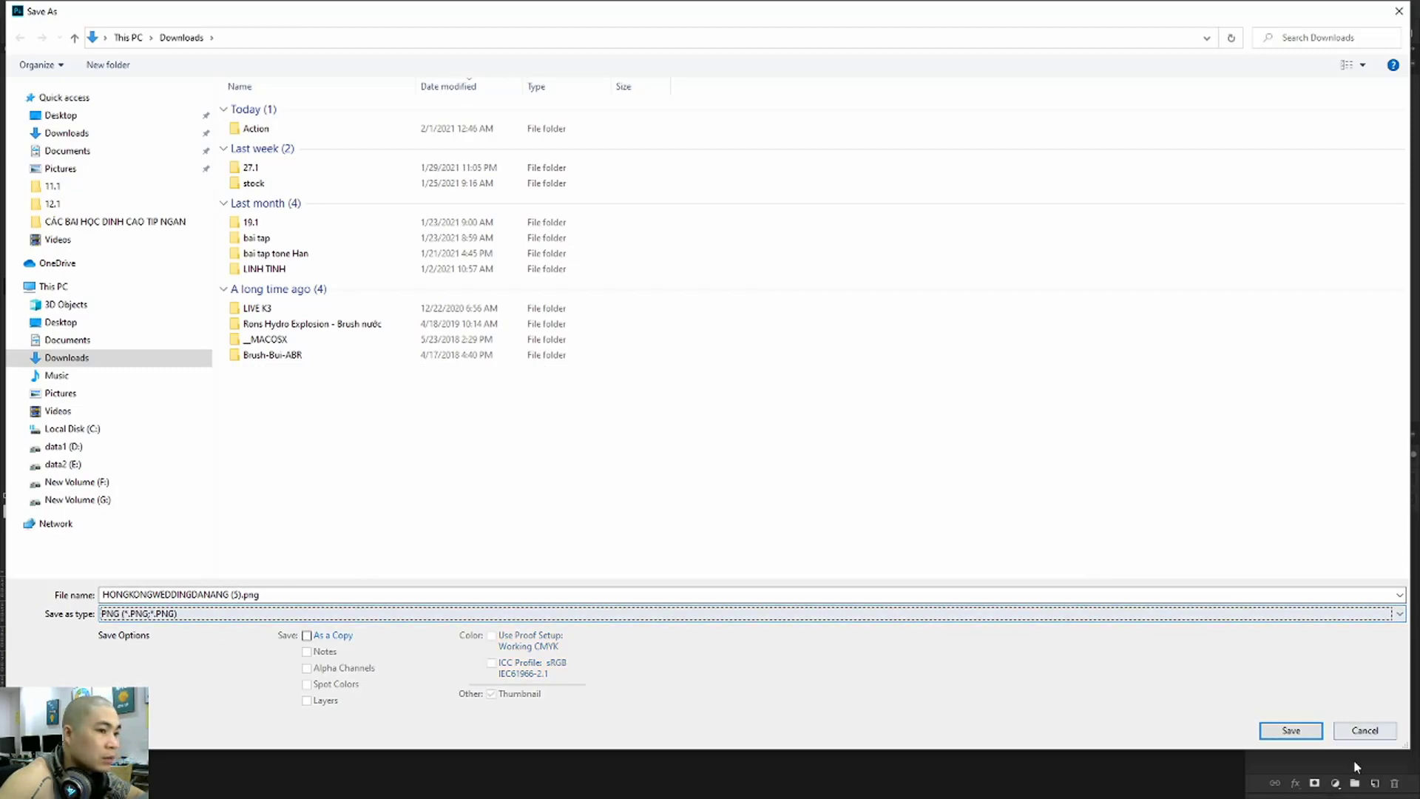
{"action": "key", "text": "Return"}
{"action": "key", "text": "Return"}
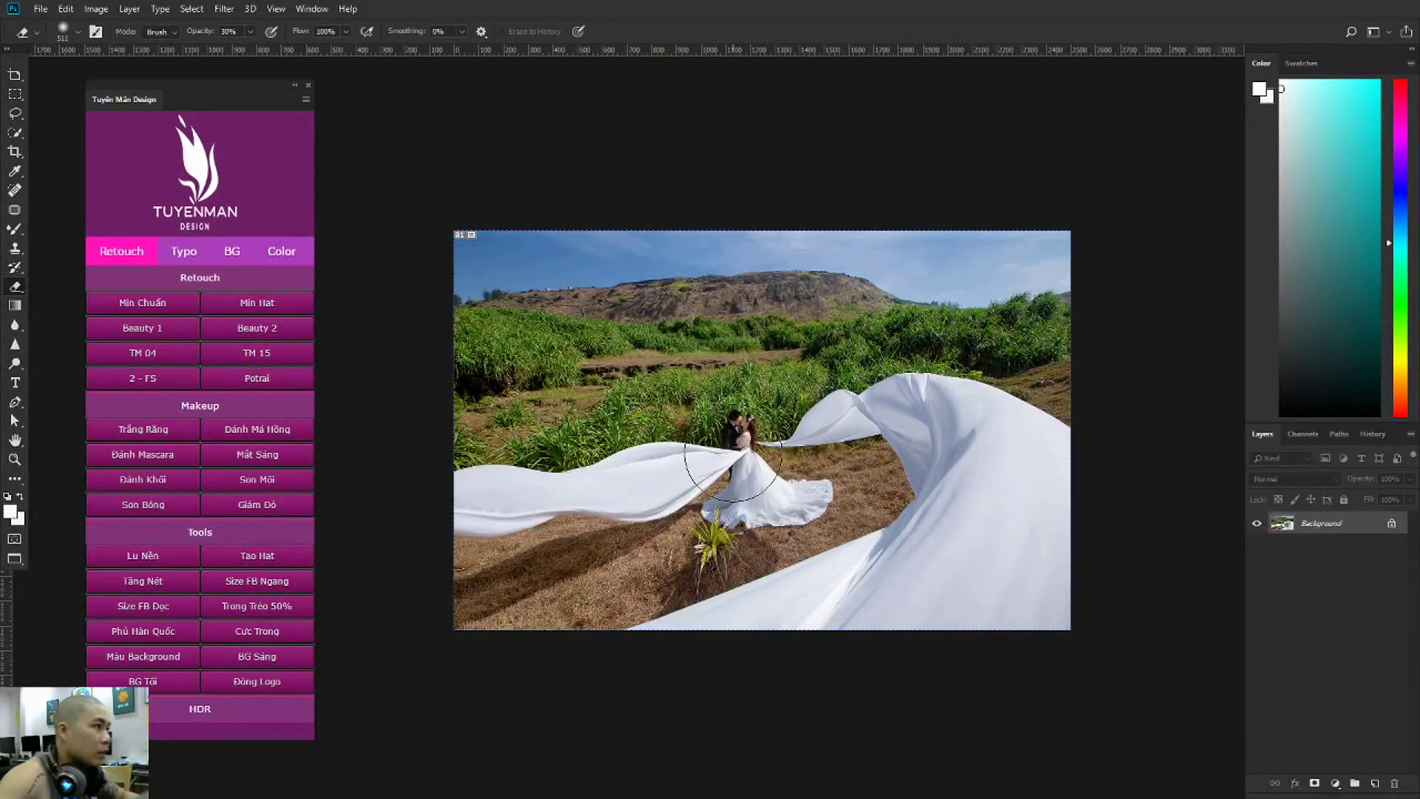
Leave Photoshop via the Start menu and Chrome, ending on the OBS Studio window.
{"action": "key", "text": "super"}
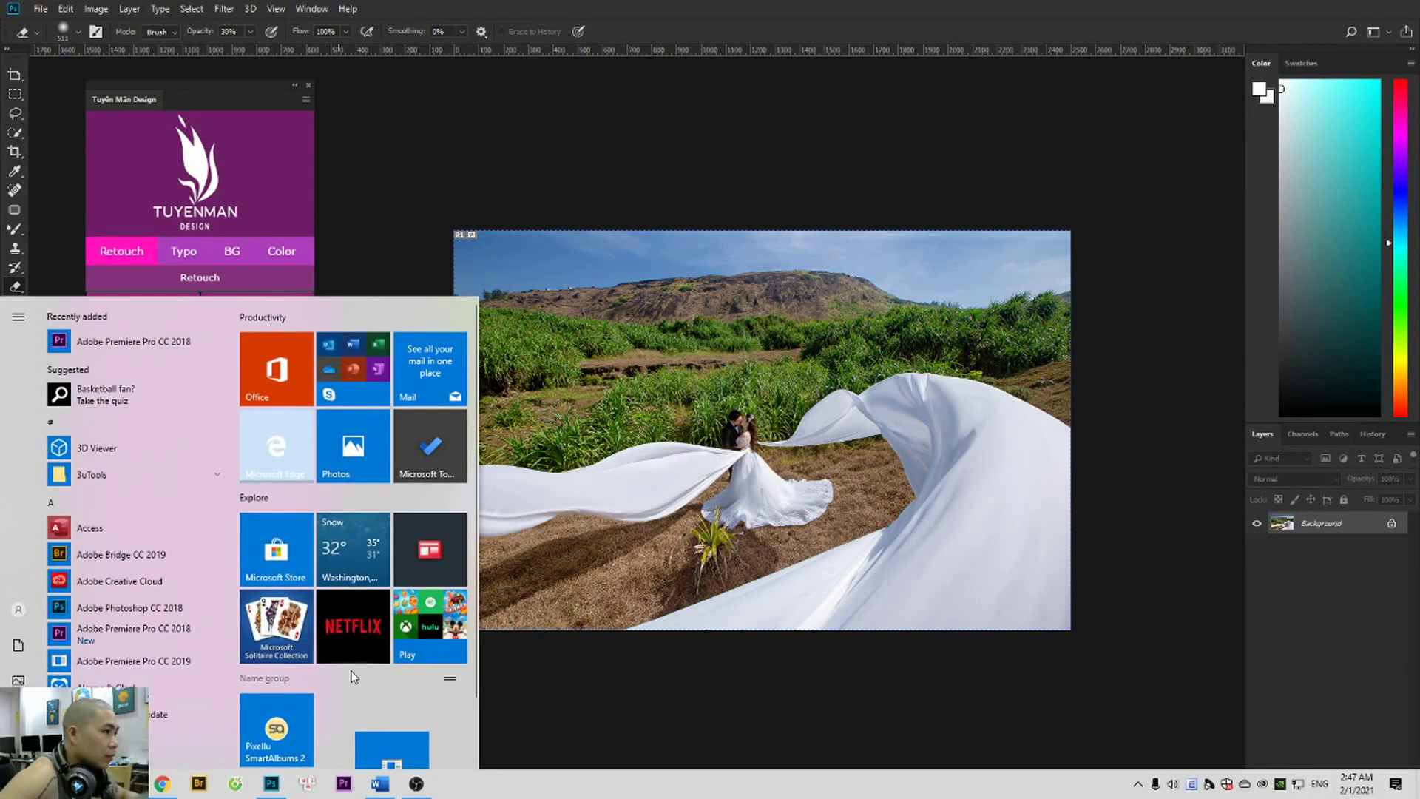
{"action": "left_click", "coordinate": [163, 784]}
{"action": "left_click", "coordinate": [416, 783]}
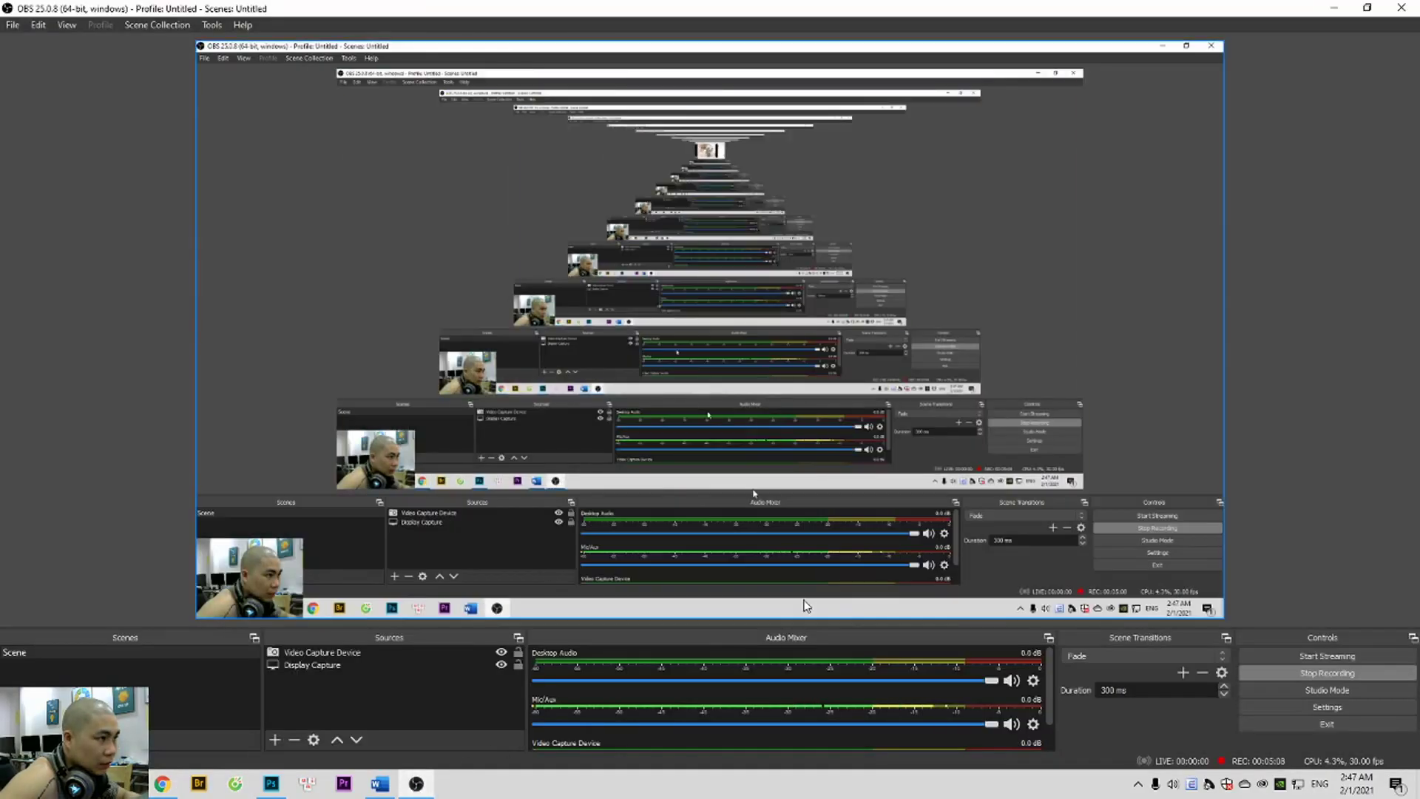